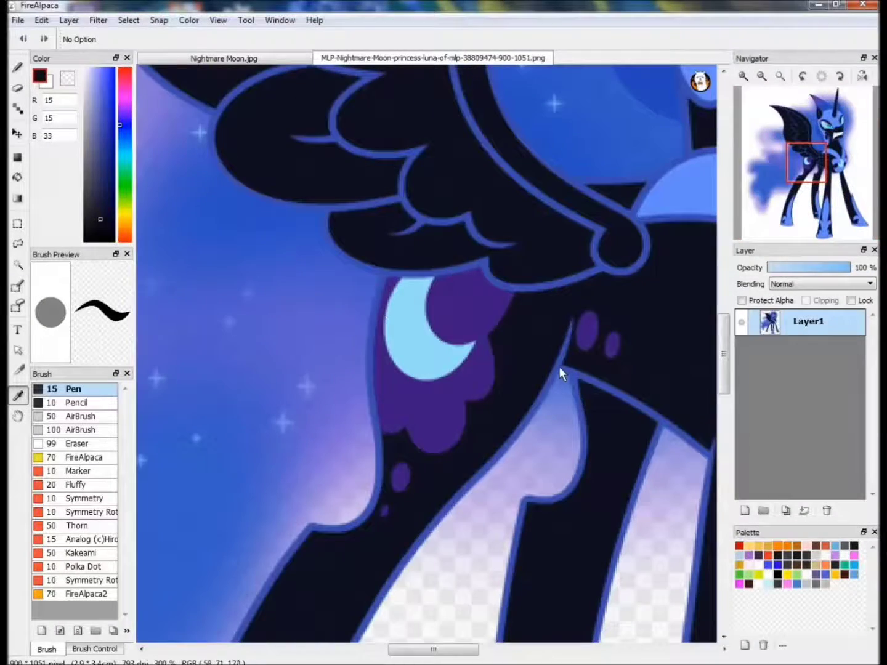
Step: Sample the dark blue of the body outline in the reference picture and return to the sketch
left_click(559, 367, "alt")
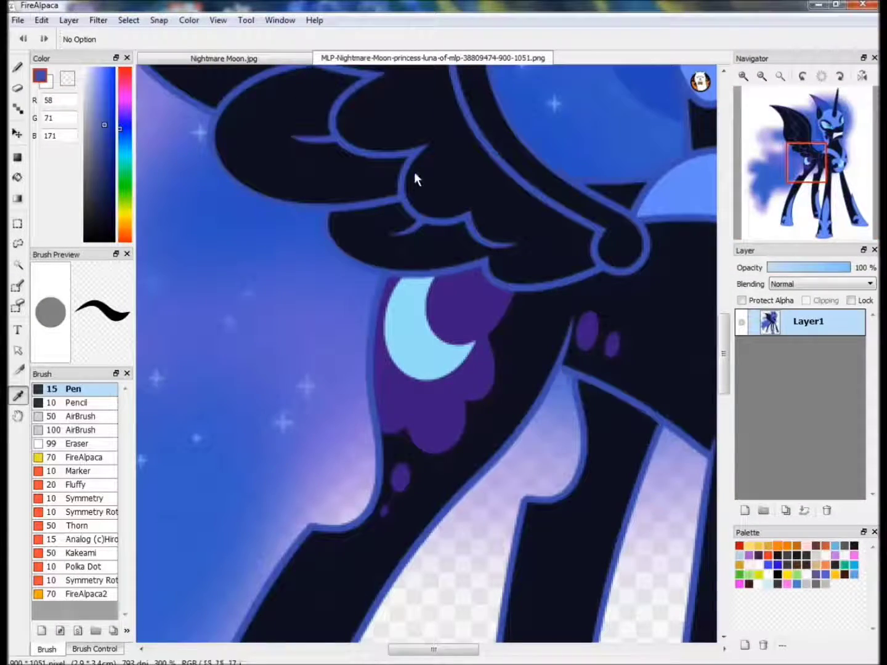
left_click(221, 58)
left_click(743, 76)
mouse_move(819, 154)
left_mouse_down()
mouse_move(797, 165)
mouse_move(826, 136)
left_mouse_up()
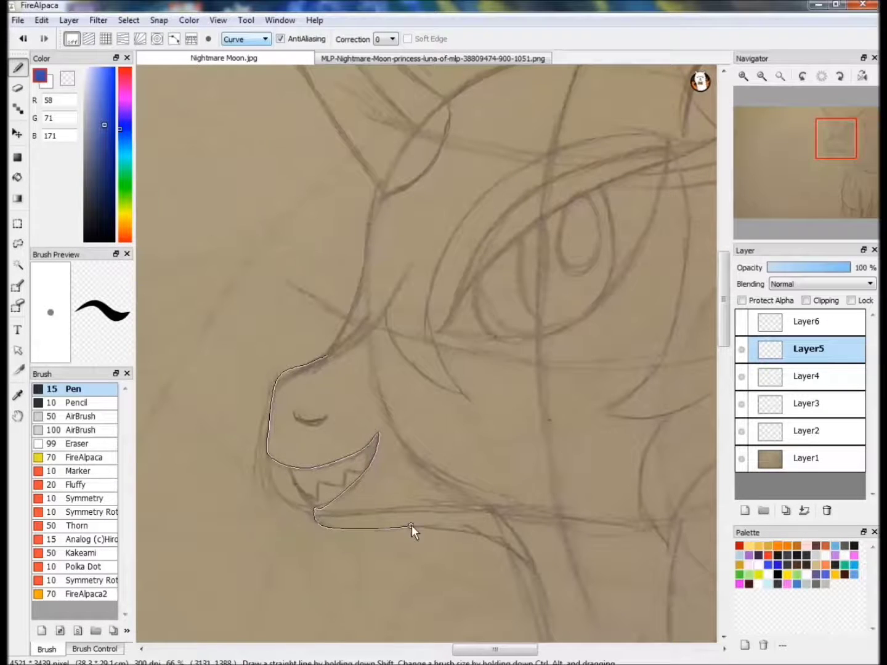
mouse_move(776, 186)
left_mouse_down()
mouse_move(847, 178)
mouse_move(846, 161)
left_mouse_up()
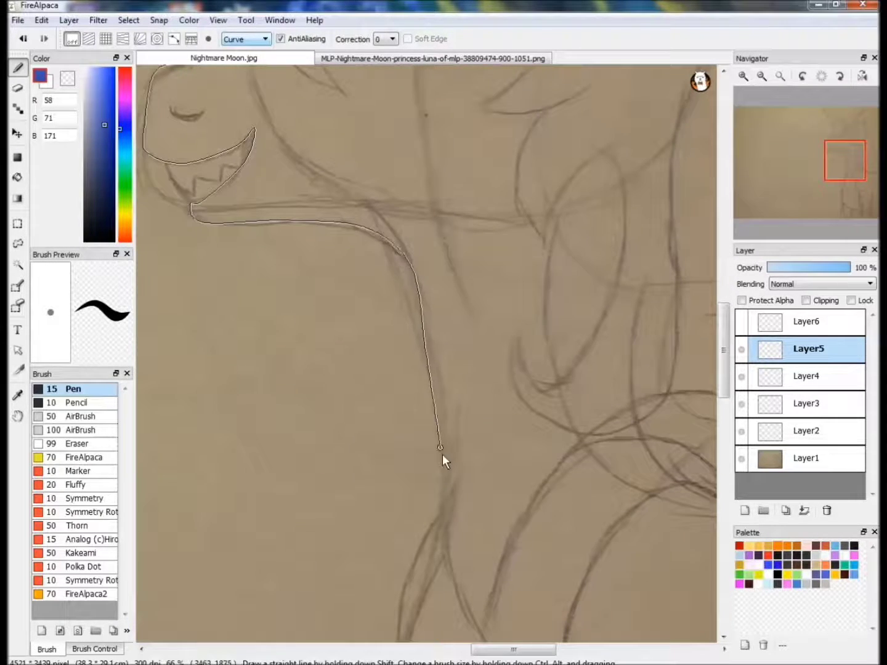
left_click(426, 58)
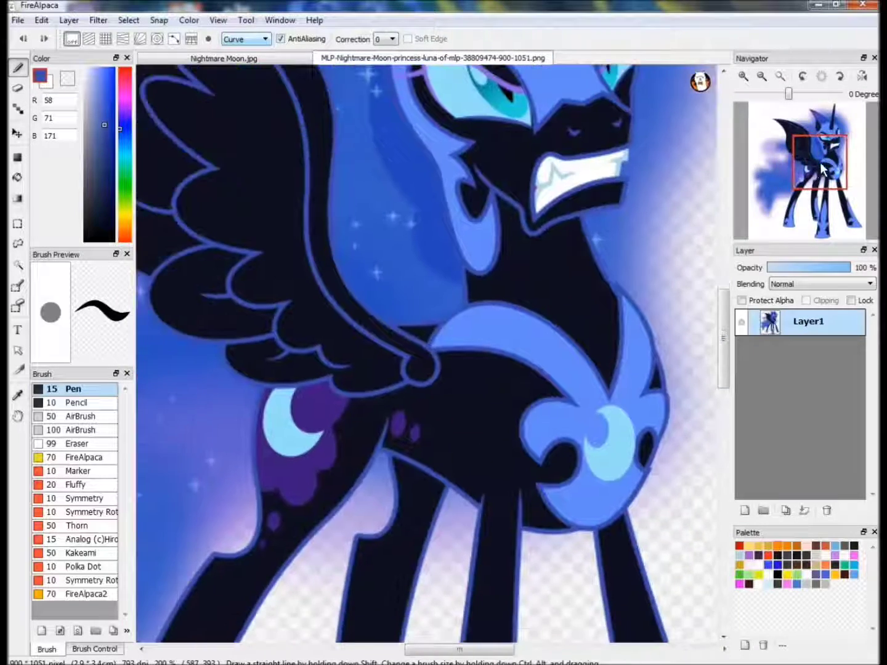
left_click(257, 58)
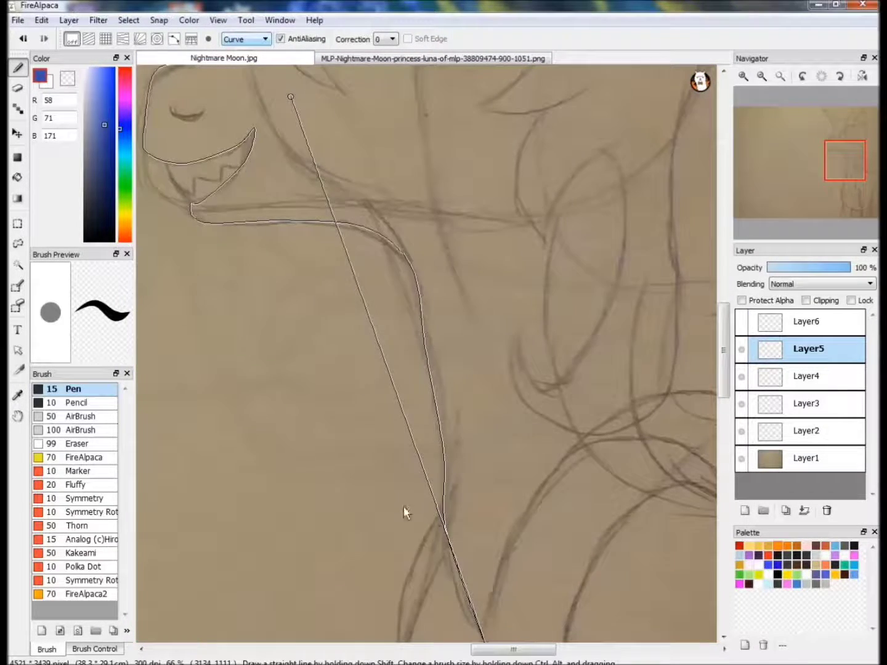
key("Escape")
Step: Set the pen size to 5 and trace the neck, jaw and mouth of the sketch with a blue curve
left_click(94, 649)
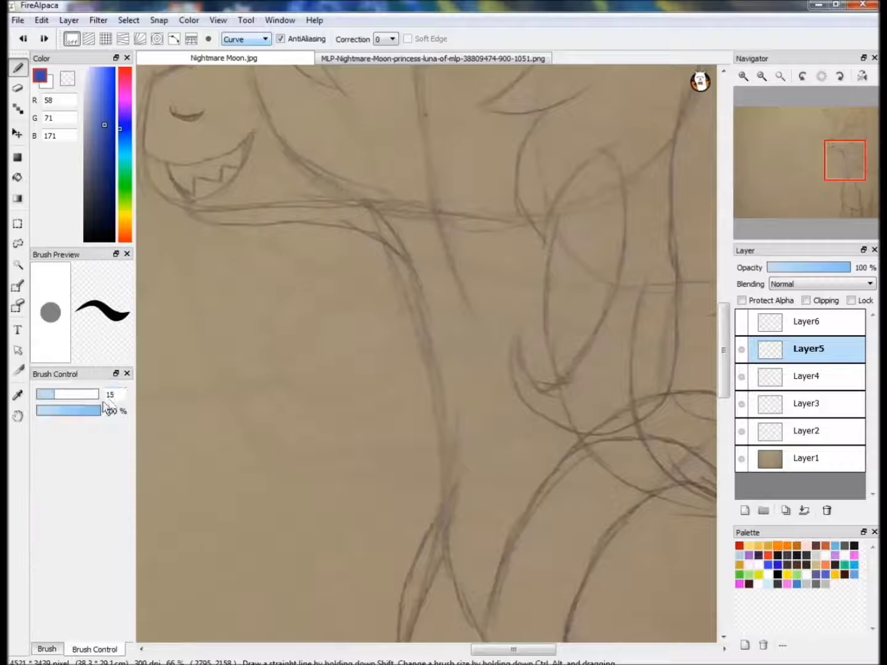
left_click(47, 650)
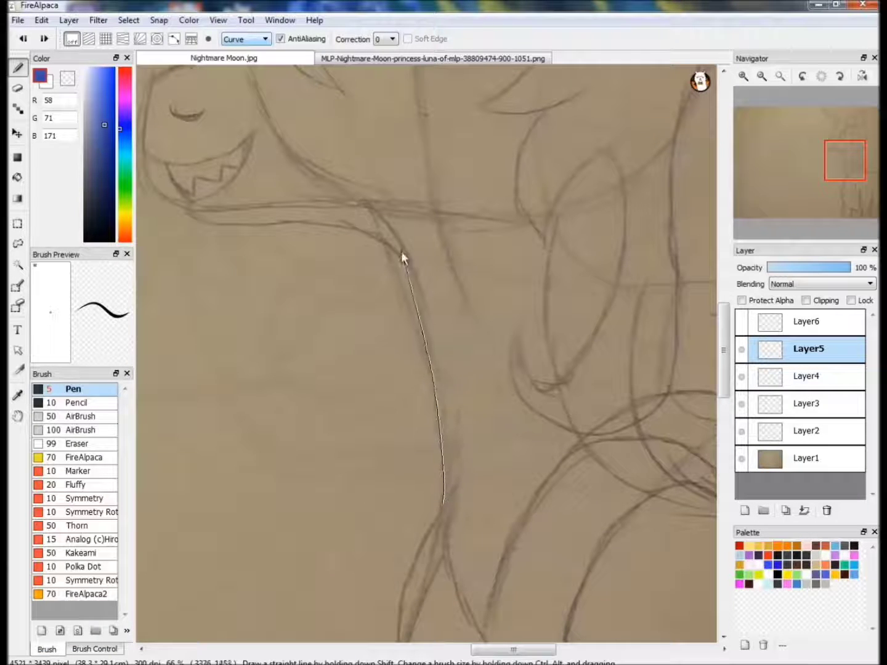
double_click(257, 215)
key("ctrl+z")
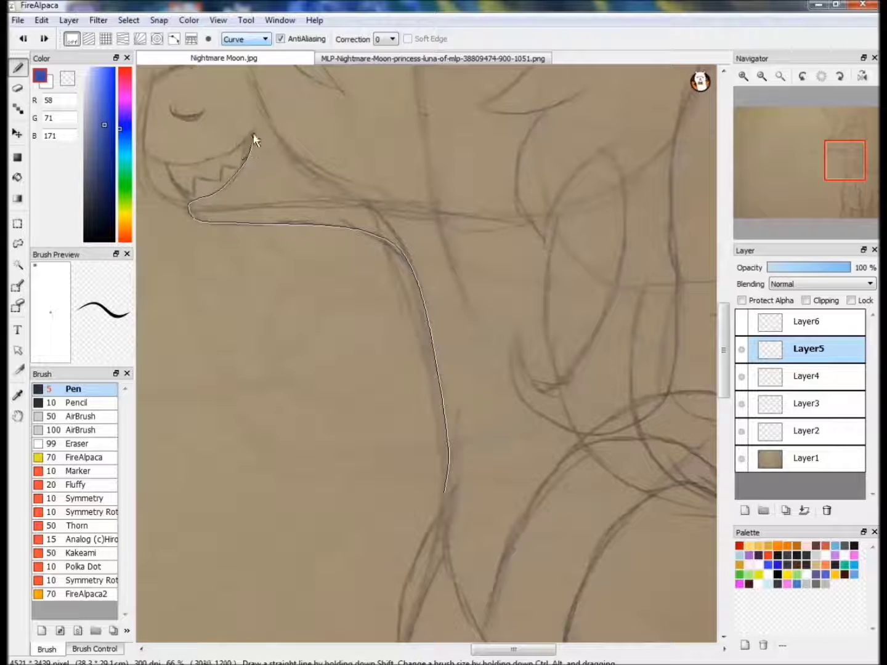
left_click_drag(257, 170, 485, 365)
left_click(418, 362)
double_click(372, 329)
left_click(744, 86)
Step: Trace the front and top of the muzzle up to the nose bridge, and the nostril, in blue
left_click(265, 275)
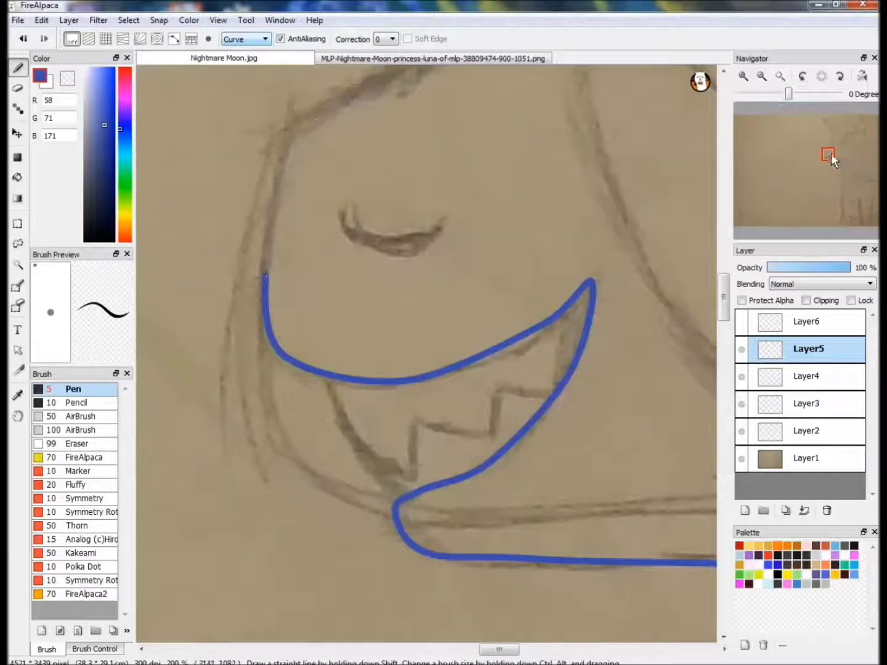
scroll(261, 393, "up", 1)
double_click(260, 394)
left_click(434, 58)
left_click(294, 57)
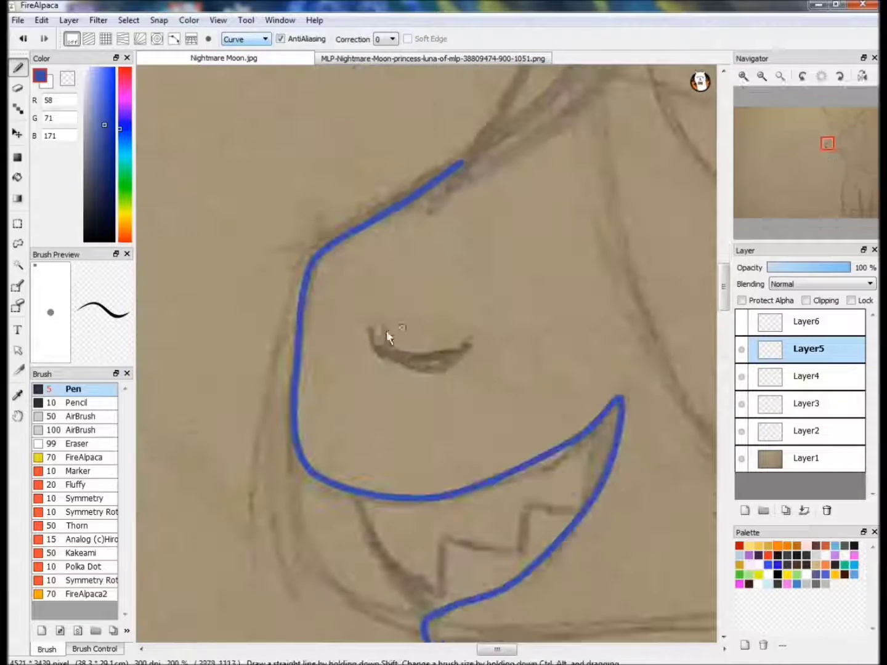
Step: Trace the two long leg lines near the sketch's right edge in blue, from the body down to the page edge
left_click_drag(828, 143, 868, 210)
left_click(764, 78)
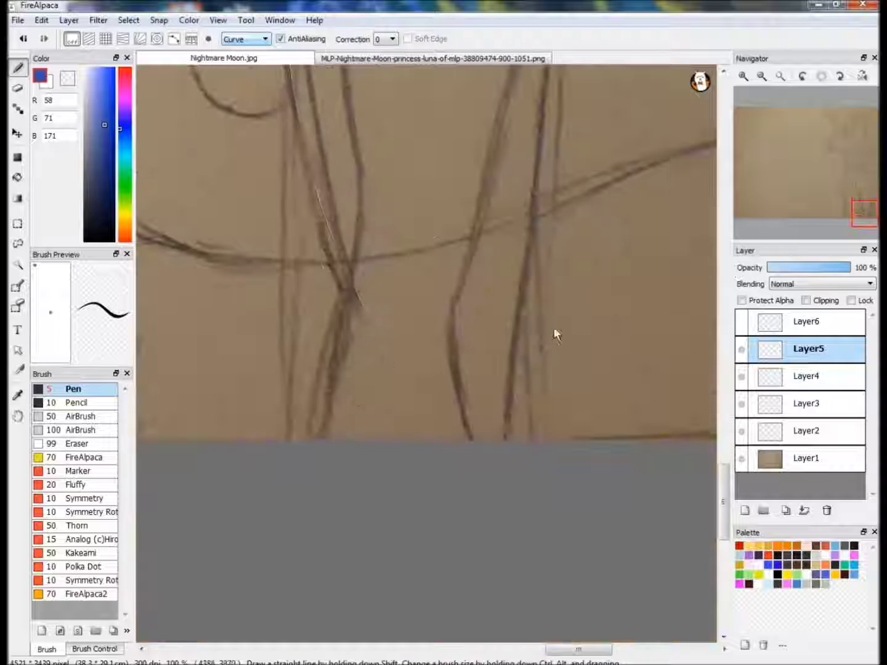
double_click(308, 459)
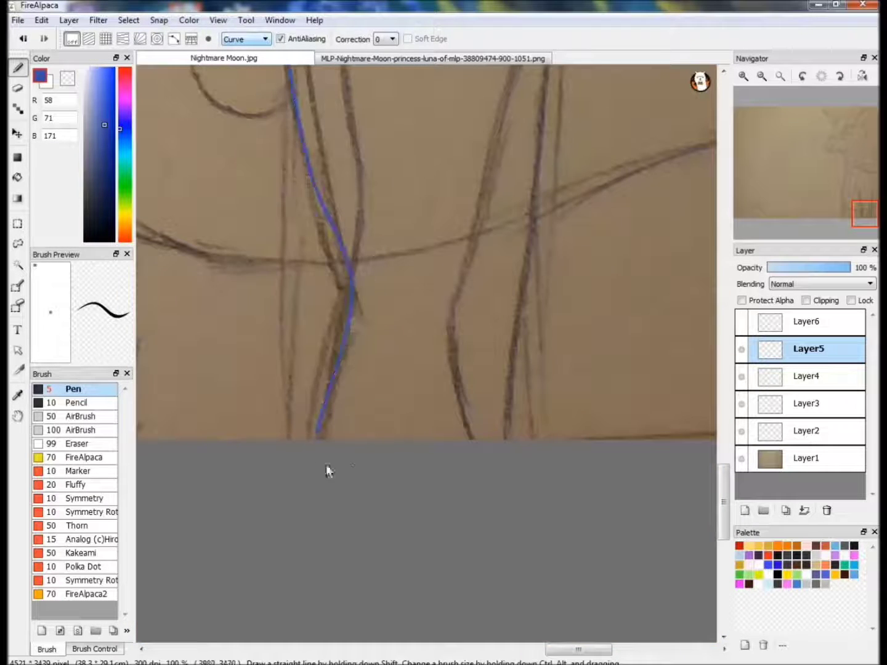
scroll(507, 142, "up", 5)
double_click(520, 138)
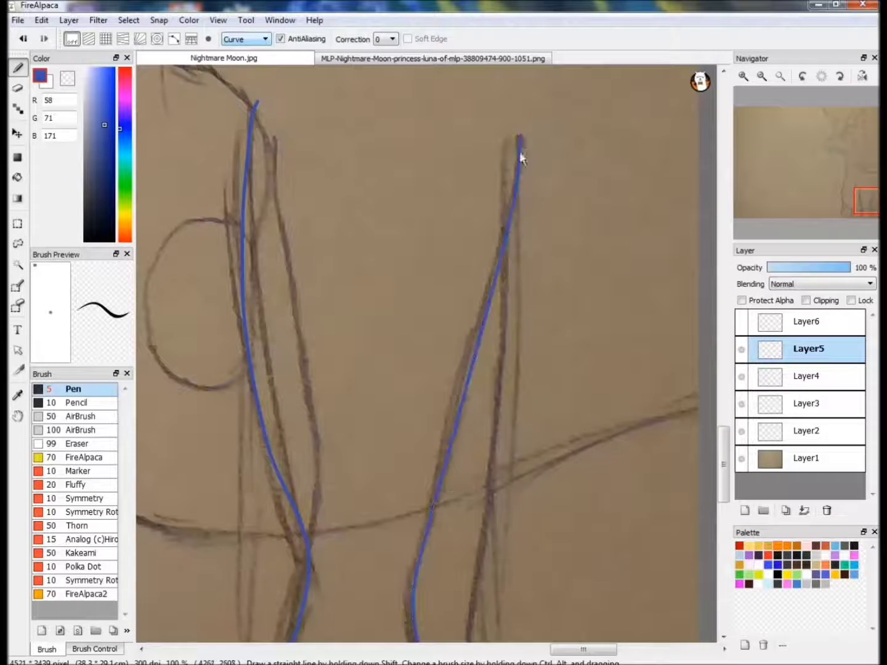
Step: Trace the two leg lines beneath the chest plate in blue down to the page edge
left_click_drag(863, 202, 845, 210)
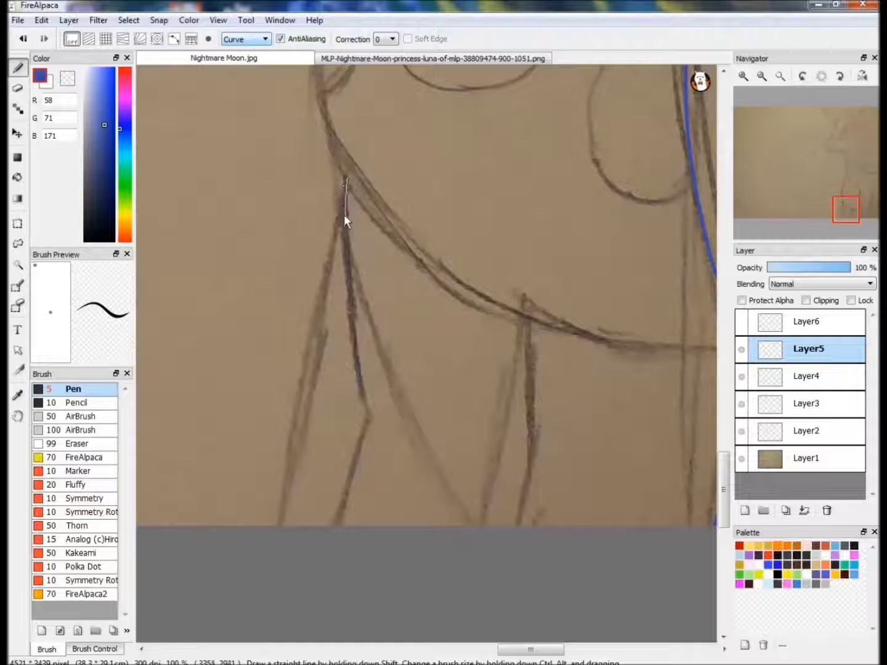
left_click(368, 413)
double_click(338, 524)
double_click(512, 520)
Step: Trace the horn on the forehead with its rounded base as one blue curve
mouse_move(845, 211)
left_mouse_down()
mouse_move(868, 176)
mouse_move(835, 146)
mouse_move(831, 123)
left_mouse_up()
double_click(573, 336)
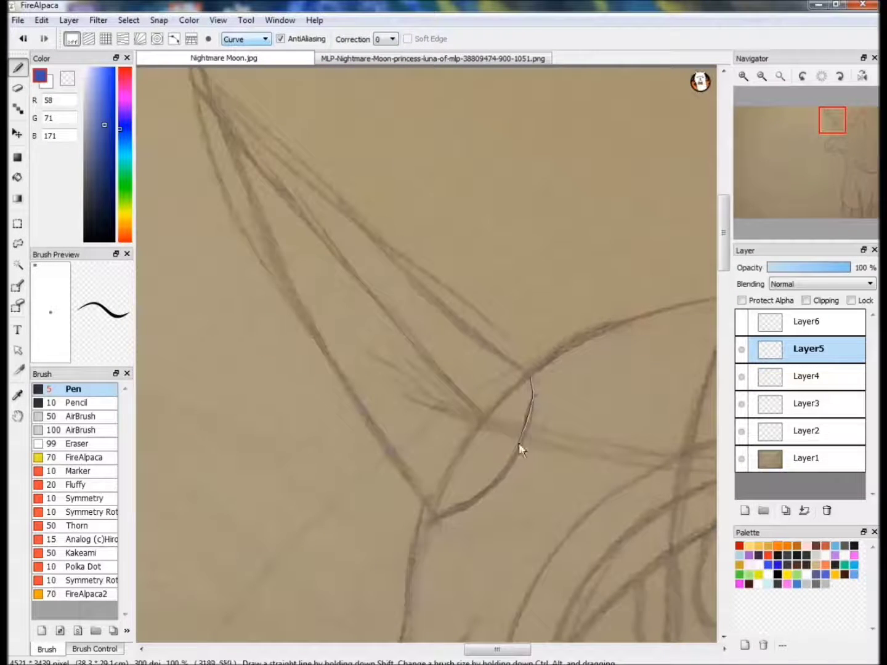
left_click(189, 77)
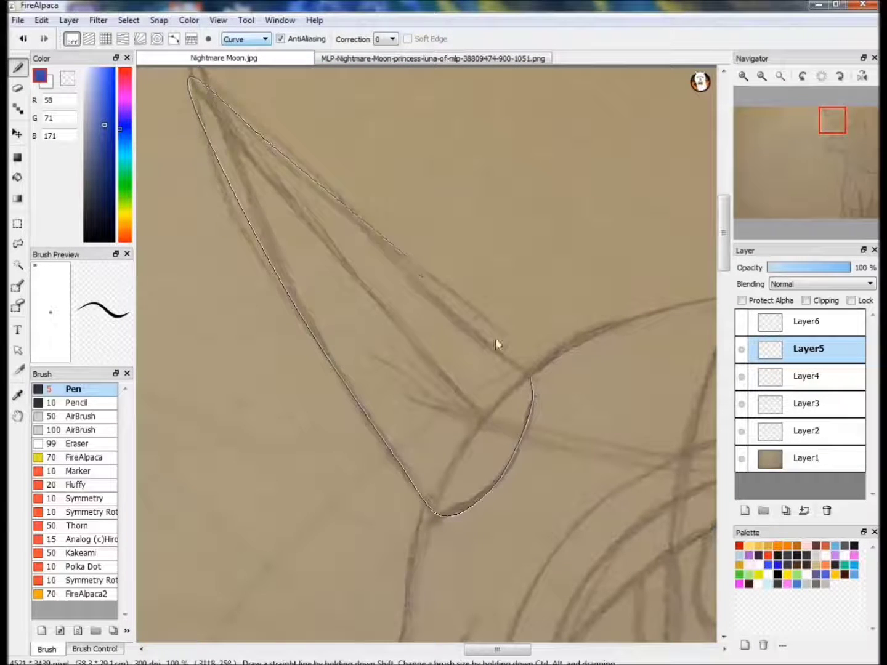
double_click(530, 417)
Step: Trace the pointed ear at the back of the head with a blue curve
left_click_drag(832, 120, 859, 120)
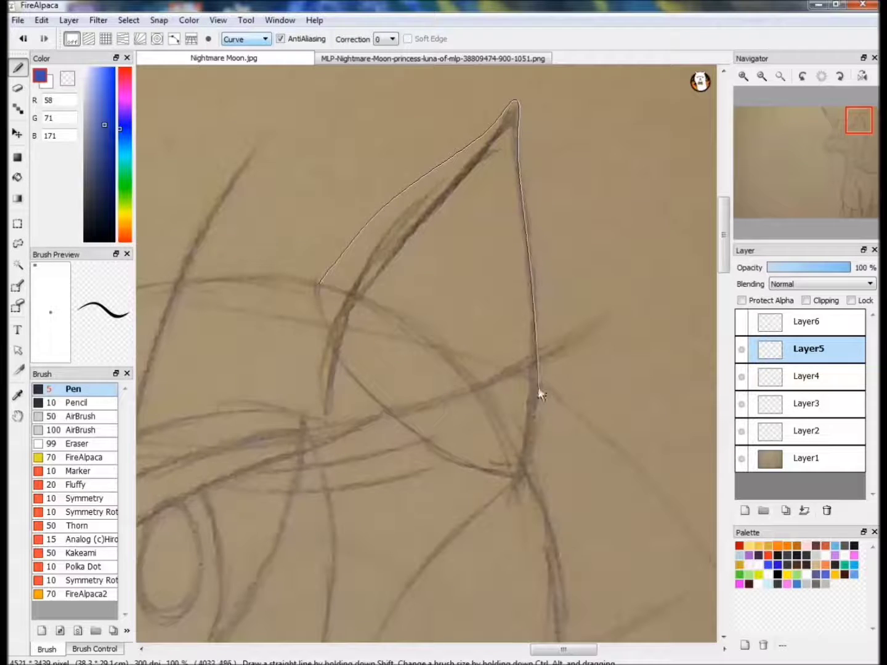
double_click(521, 473)
Step: Compare the eye with the reference picture and trace its lower edge with a blue curve
mouse_move(858, 120)
left_mouse_down()
mouse_move(851, 146)
mouse_move(848, 136)
left_mouse_up()
left_click(433, 58)
left_click(224, 58)
left_click(222, 396)
left_click(390, 391)
Step: Sample the purple of the upper eyelid line in the reference picture
left_click(433, 58)
left_click(744, 76)
left_click_drag(807, 139, 828, 130)
key("alt")
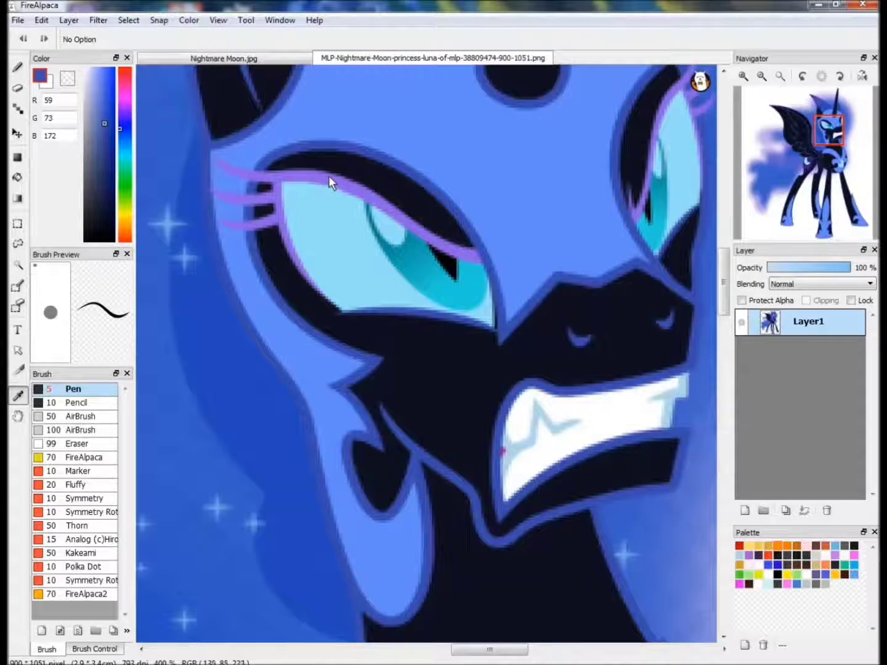
left_click(329, 175)
Step: Trace the top edge of the upper eyelid from corner to corner with a purple curve
key("ctrl+Tab")
left_click(220, 394)
left_click(375, 167)
double_click(560, 124)
left_click(259, 39)
left_click(241, 50)
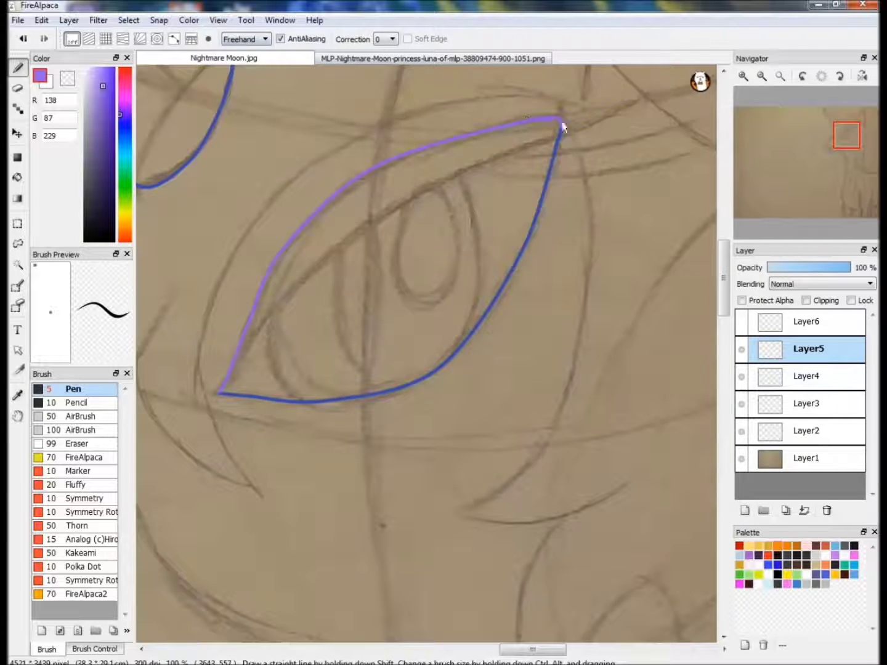
left_click(23, 39)
left_click(741, 459)
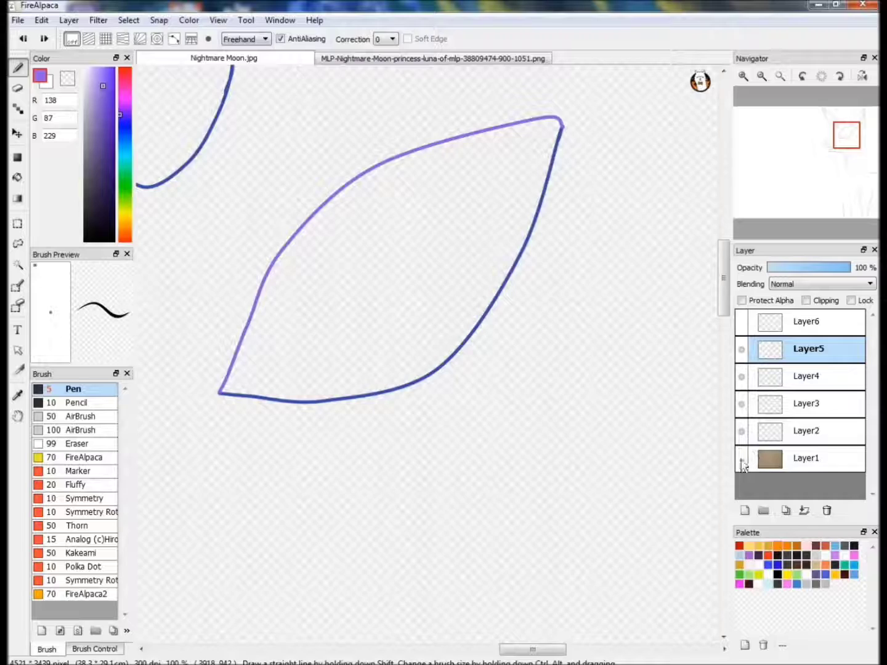
left_click(741, 458)
left_click_drag(522, 124, 380, 236)
left_click(24, 39)
Step: Draw the three eyelashes and trace the lower edge of the eyelid in purple, following the reference picture
left_click(342, 58)
left_click(196, 59)
left_click_drag(853, 131, 848, 143)
left_click(245, 38)
left_click(242, 101)
double_click(600, 146)
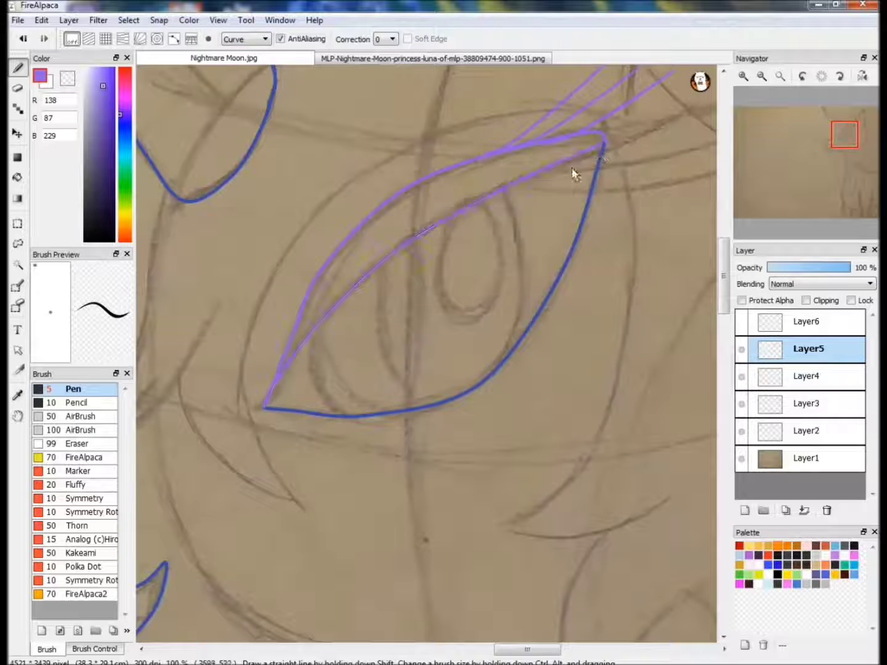
Step: Sample black from the reference picture's pupil and trace the slit pupil beneath the eyelid with a curve
left_click(505, 57)
key("i")
left_click(431, 286)
left_click(247, 59)
key("b")
left_click(449, 218)
left_click(493, 291)
double_click(486, 199)
left_click(759, 77)
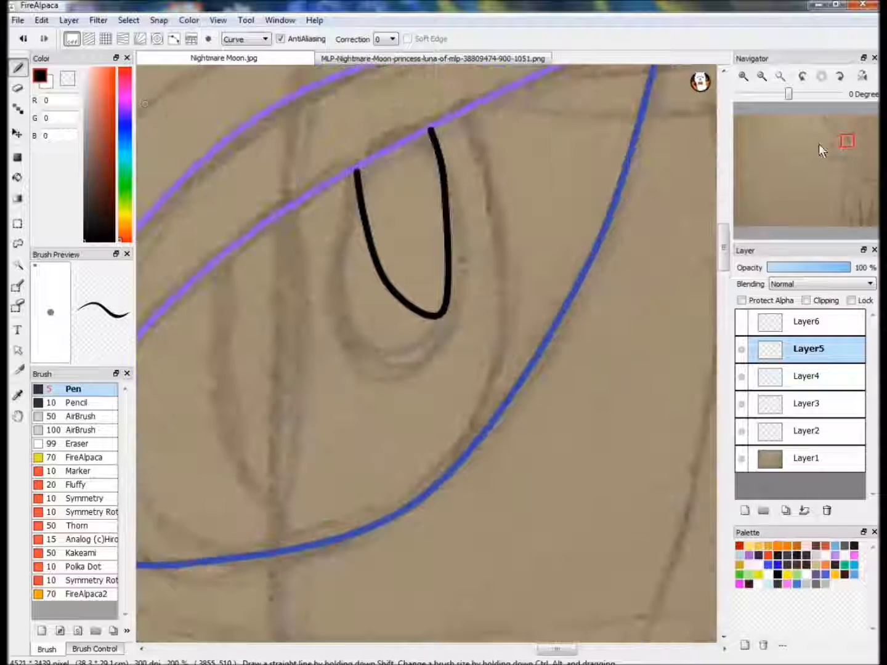
Step: Sample the purple of the traced eyelid line and switch the pen to freehand drawing
key("i")
left_click(243, 262)
key("b")
left_click(266, 41)
left_click(240, 51)
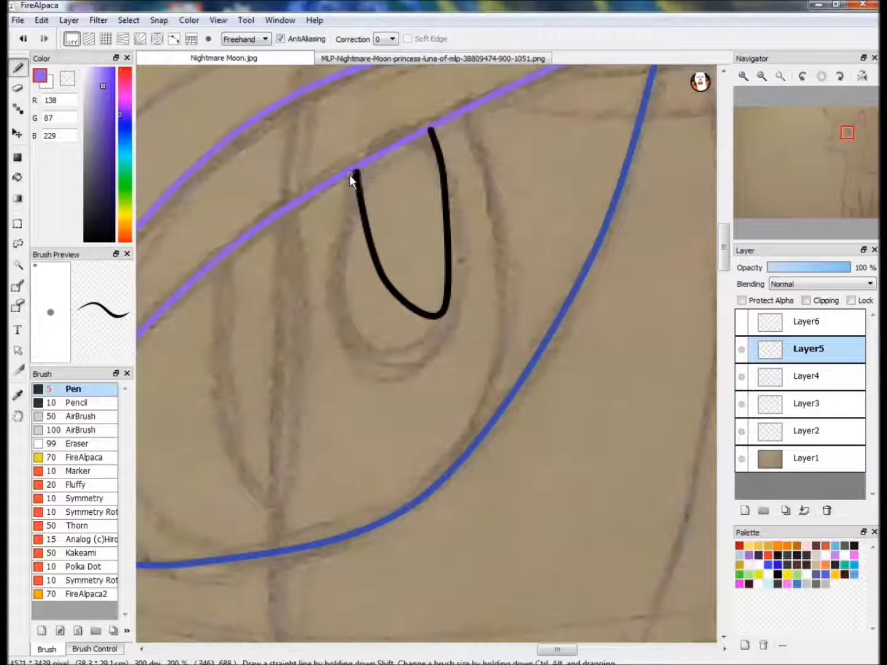
Step: Sample the pale blue of the tooth lines in the reference picture and return to the sketch
left_click(349, 58)
key("i")
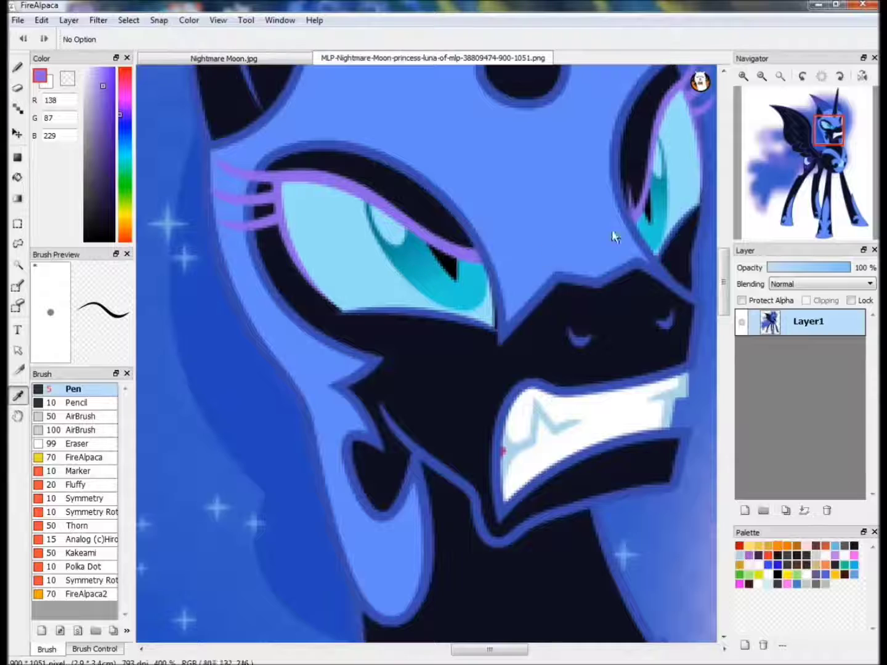
left_click(409, 256)
left_click(251, 58)
left_click(431, 58)
left_click(527, 448)
left_click(225, 58)
Step: Trace the fang and the zigzag tooth line inside the mouth with a pale blue curve
scroll(200, 145, "down", 5)
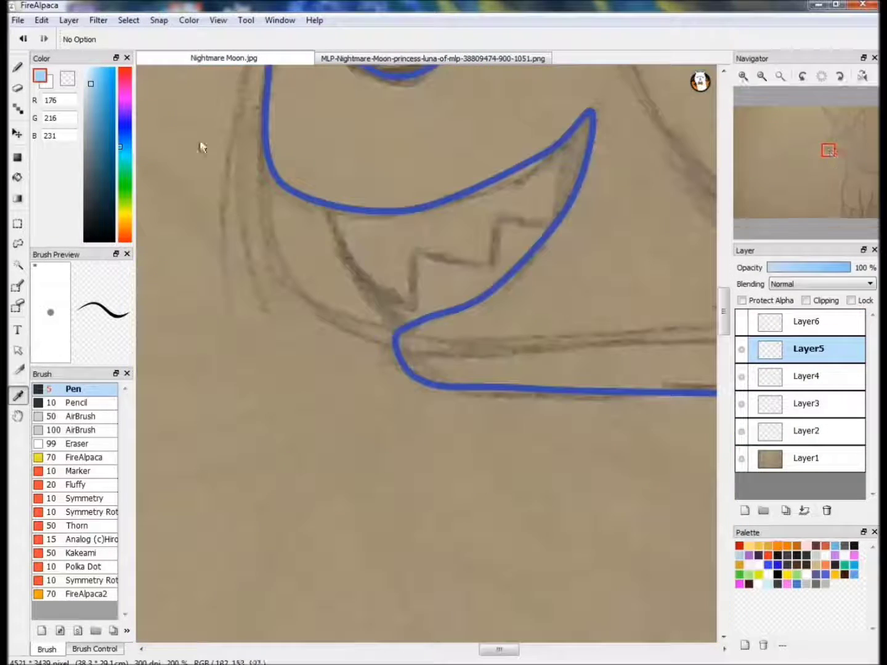
key("b")
left_click(247, 39)
left_click(237, 98)
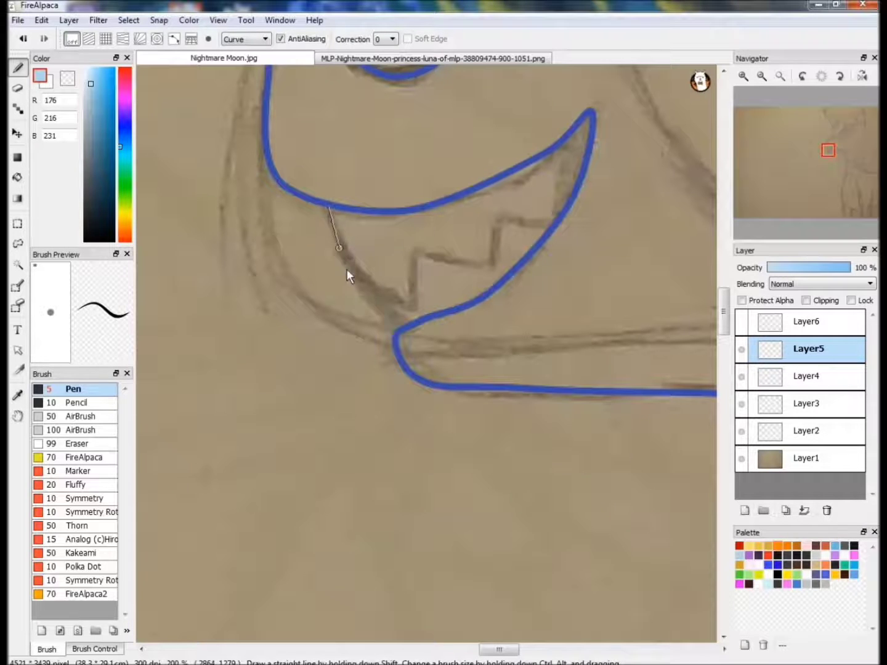
left_click(497, 218)
double_click(552, 224)
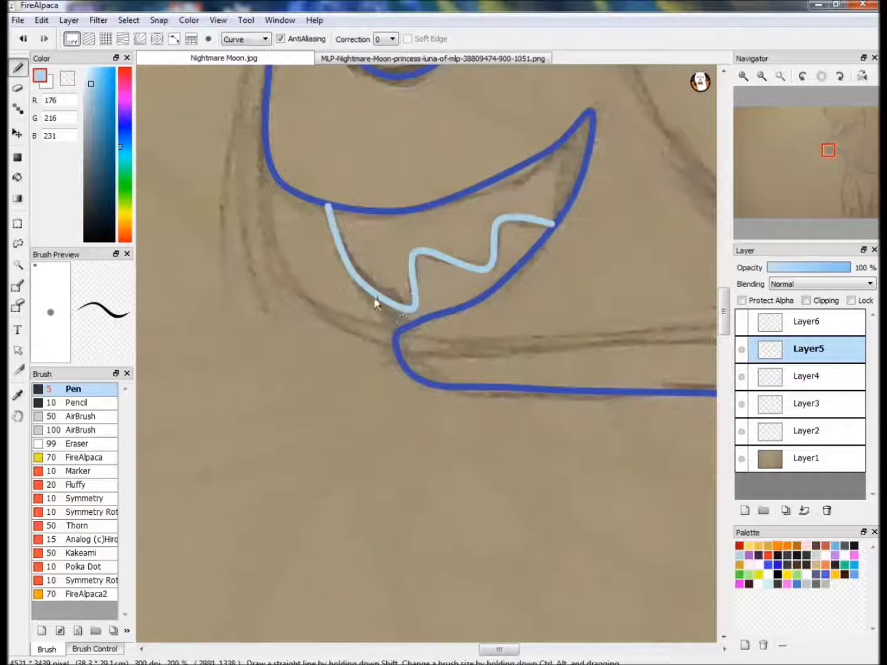
Step: Sample the muzzle outline's blue for freehand touch-ups where the tooth line meets the upper lip
key("i")
left_click(266, 124)
key("b")
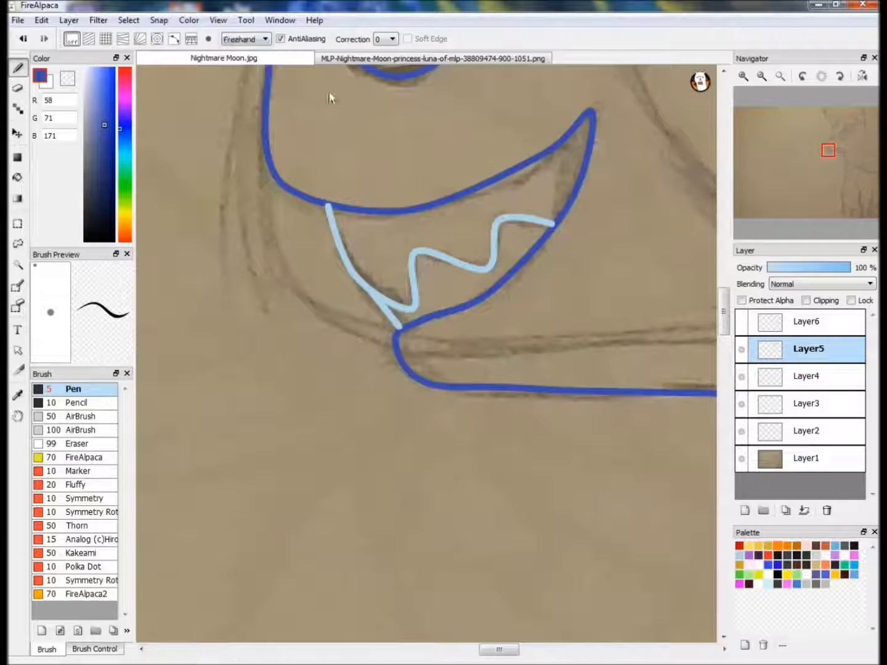
key("ctrl+plus")
left_click(829, 158)
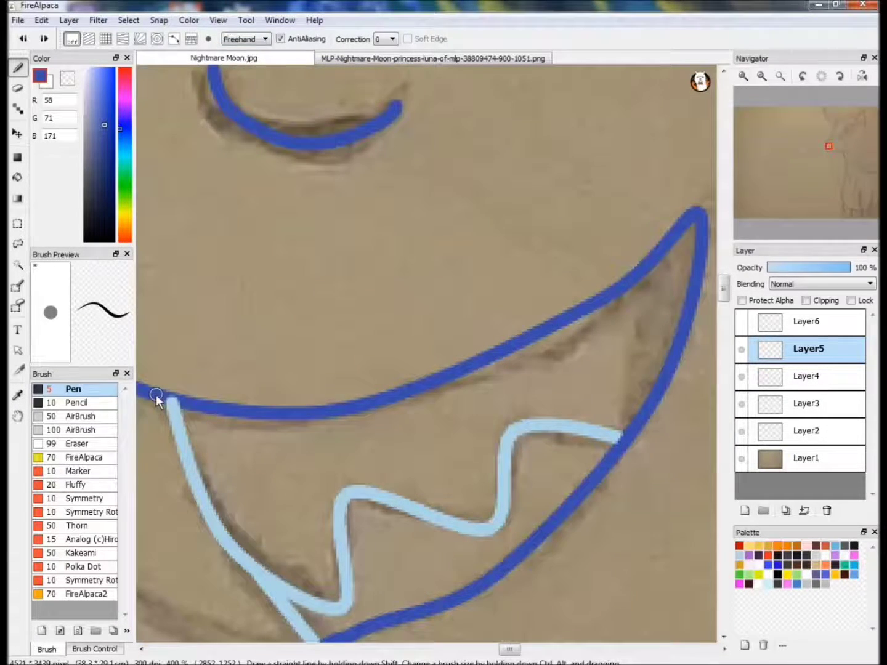
key("ctrl+minus")
Step: Sample the blue outline around the eye in the reference picture and return to the sketch with the pen
key("ctrl+Tab")
key("i")
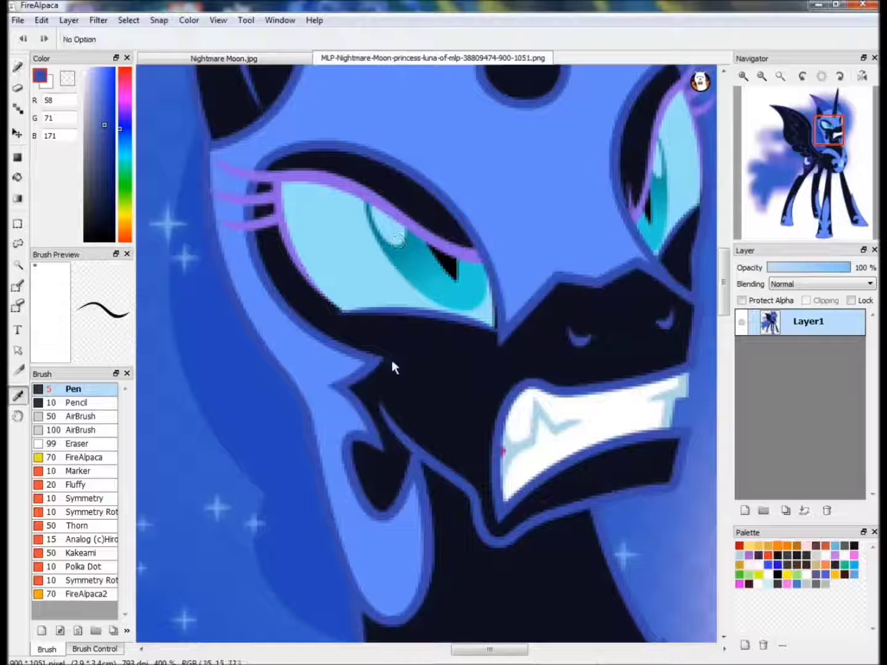
left_click(263, 167)
left_click(224, 58)
key("b")
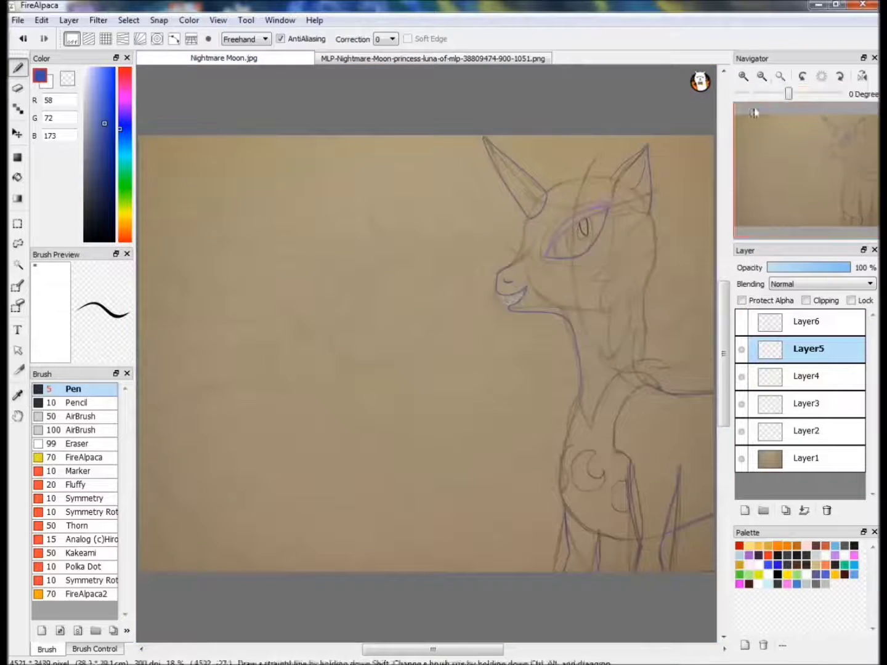
Step: Switch the pen to curve drawing for tracing the helmet outline between the horn and the muzzle
key("ctrl+plus")
key("ctrl+plus")
key("ctrl+plus")
left_click(246, 39)
left_click(243, 73)
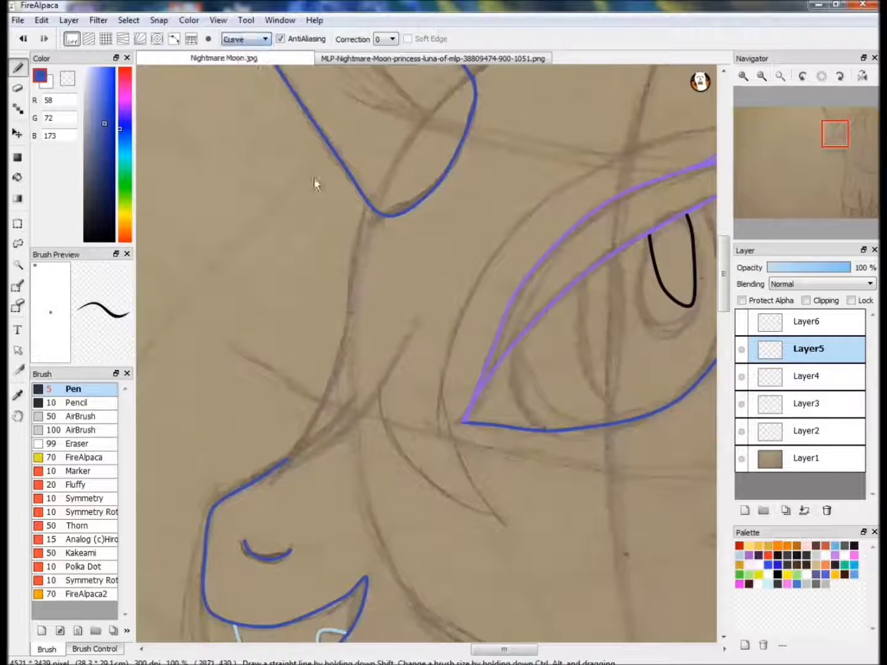
left_click(273, 480)
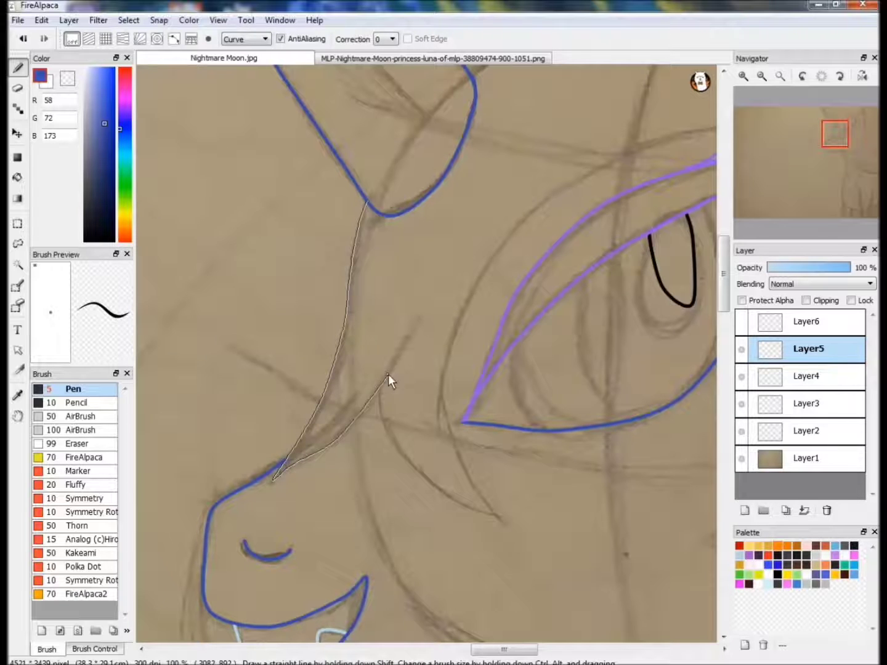
left_click(380, 391)
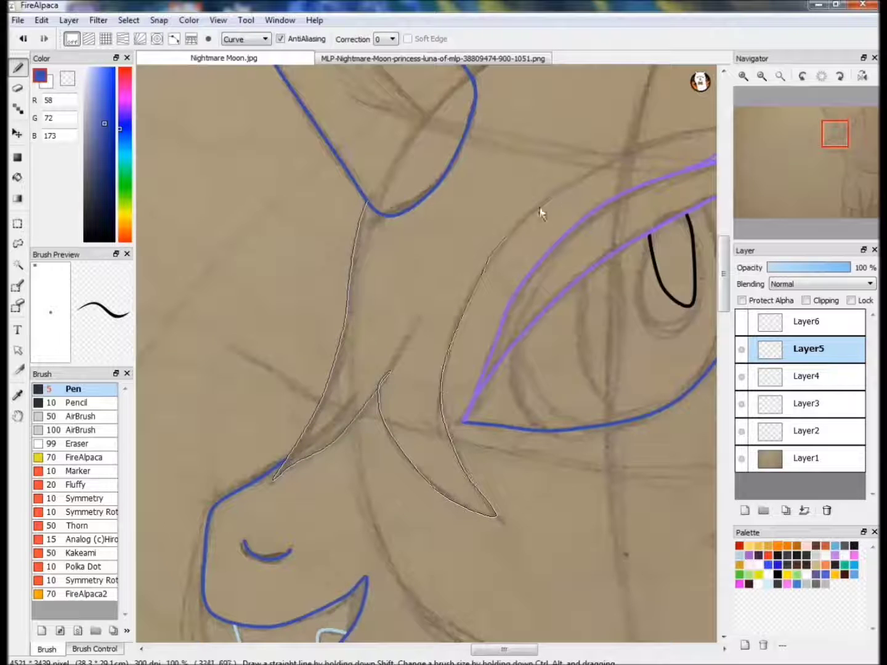
left_click_drag(760, 139, 770, 135)
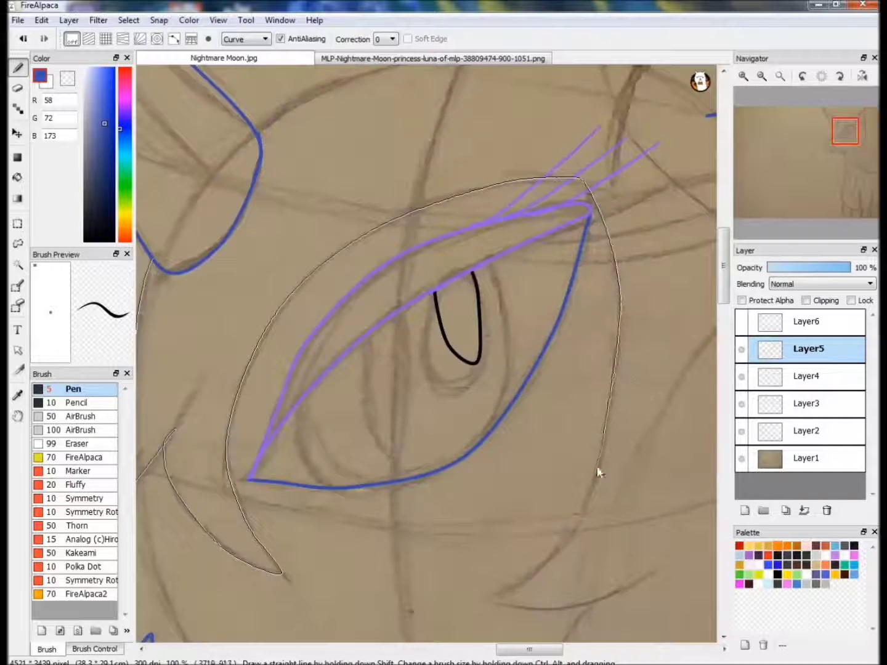
left_click_drag(623, 593, 435, 260)
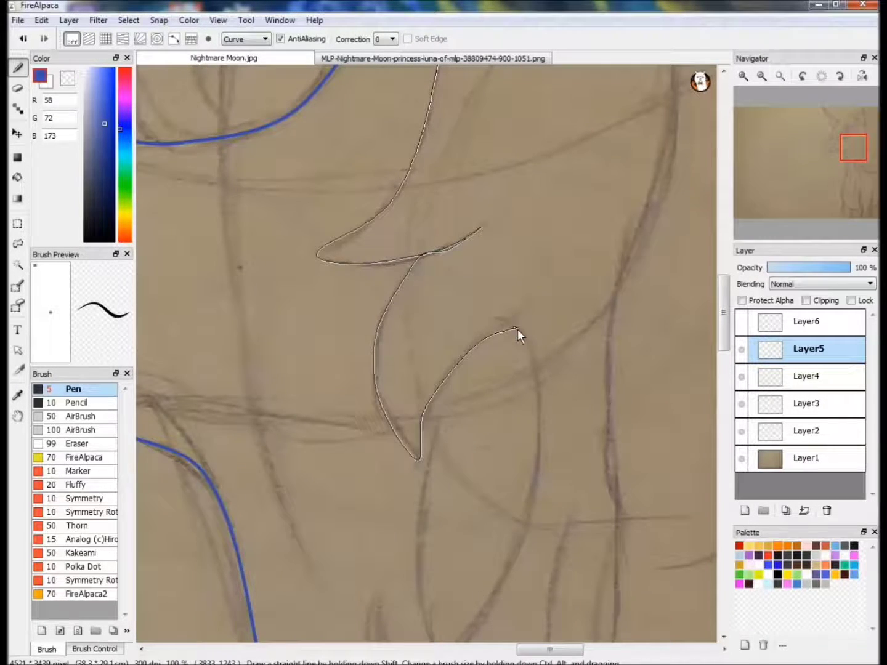
left_click_drag(539, 491, 481, 265)
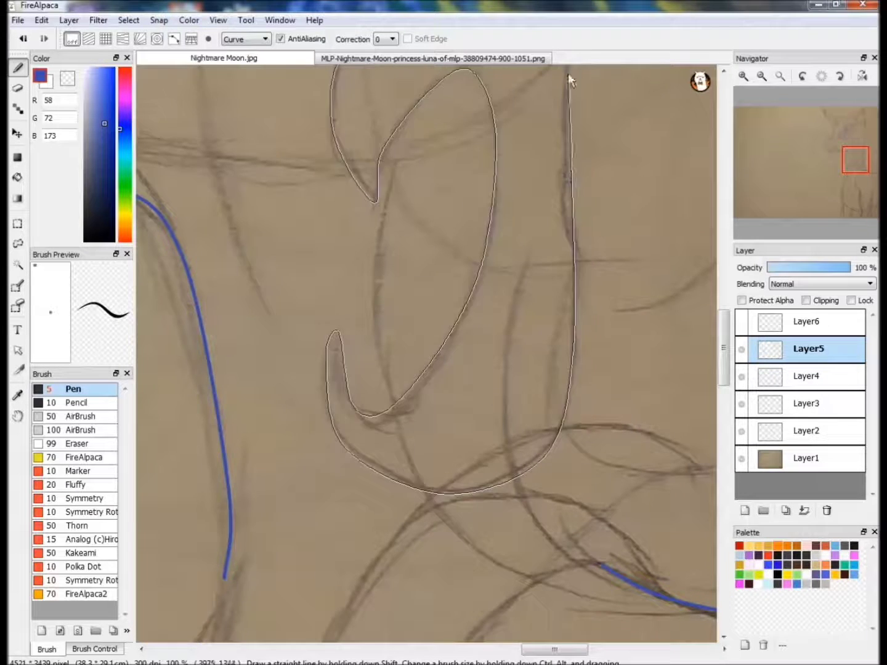
left_click_drag(567, 80, 431, 320)
mouse_move(455, 115)
left_mouse_down()
mouse_move(581, 307)
mouse_move(462, 313)
left_mouse_up()
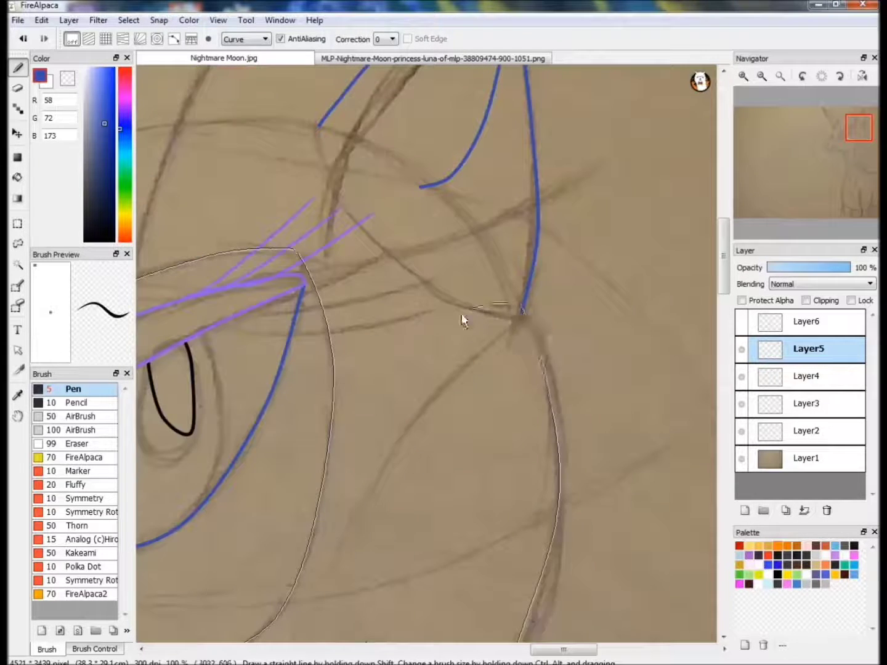
key("Return")
key("ctrl+z")
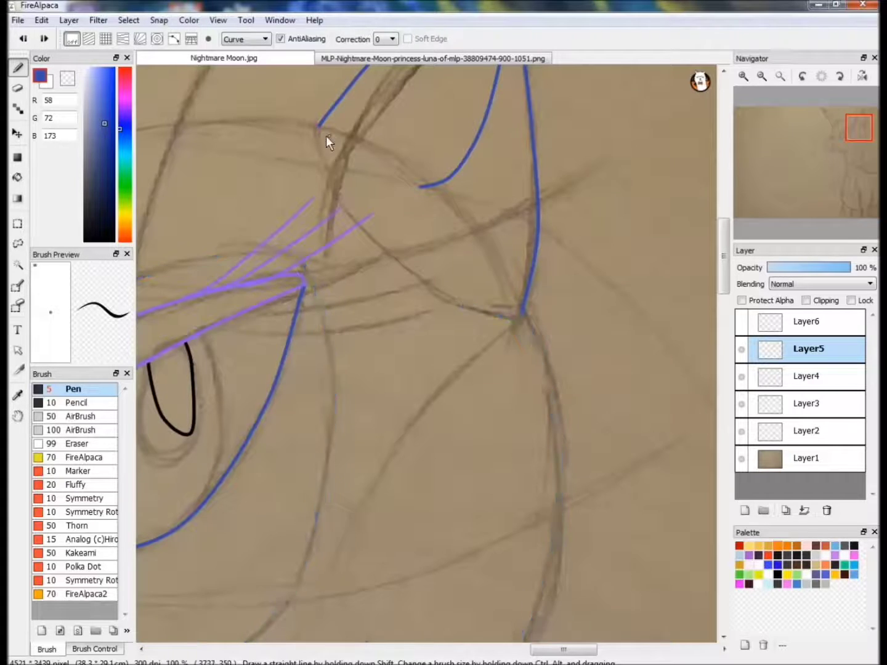
Step: Trace the ear's lower edge and the top of the head between the ear and the horn in blue
key("Return")
left_click_drag(324, 124, 639, 183)
left_click(634, 183)
Step: Trace the helmet outline from the horn base to the muzzle, through the pointed cheek tip and around the top of the eye
left_click_drag(846, 130, 835, 141)
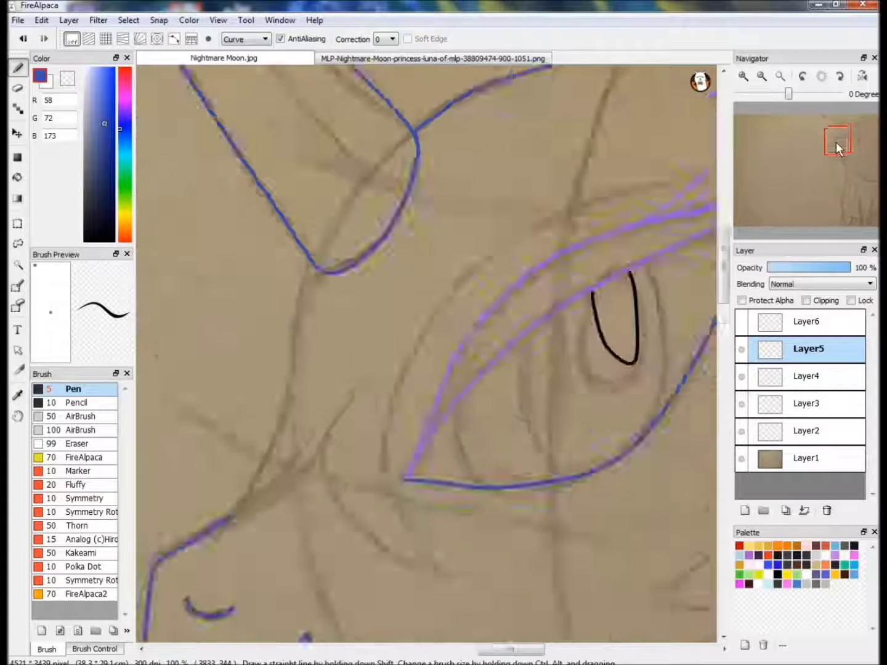
left_click(388, 287)
left_click(421, 341)
left_click(542, 460)
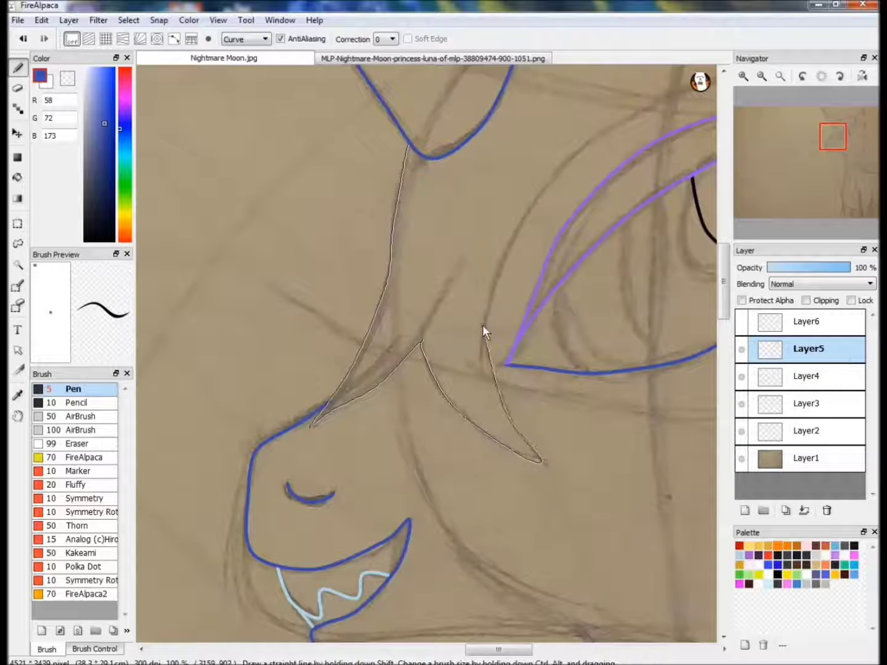
left_click(612, 128)
left_click_drag(612, 128, 369, 186)
left_click(606, 144)
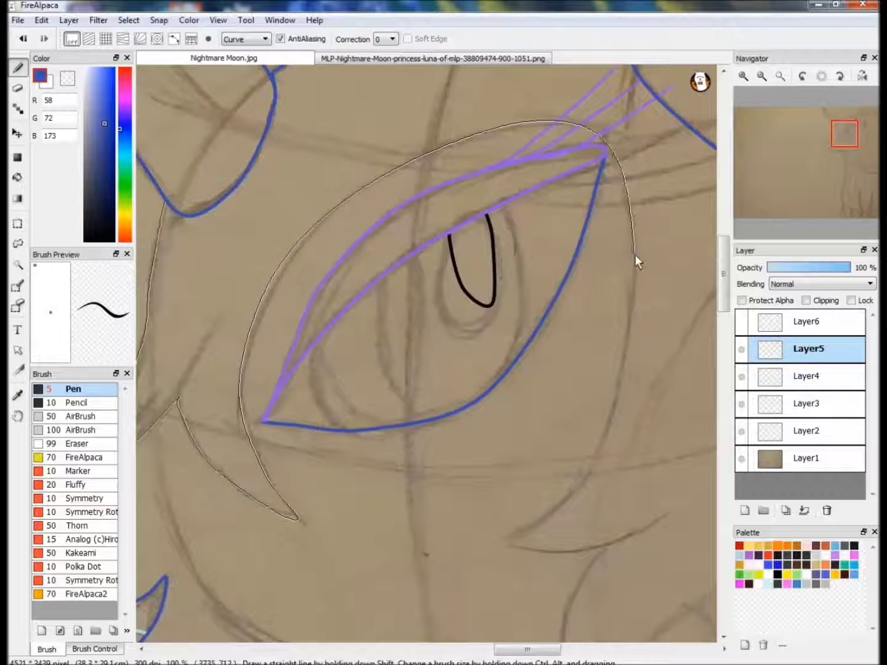
Step: Continue the helmet curve down behind the eye through the two pointed notches at the jaw
left_click_drag(626, 413, 369, 169)
left_click(258, 310)
left_click(365, 317)
left_click(360, 512)
left_click(441, 387)
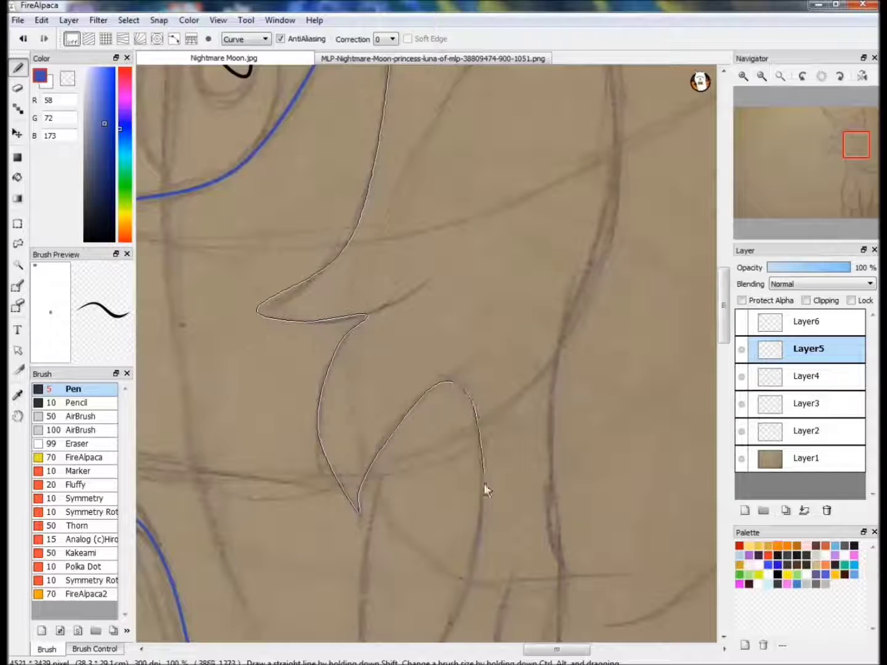
Step: Finish the helmet curve around the long loop below the jaw and up the back of the neck to the ear base
left_click_drag(635, 524, 575, 265)
left_click(295, 473)
double_click(419, 546)
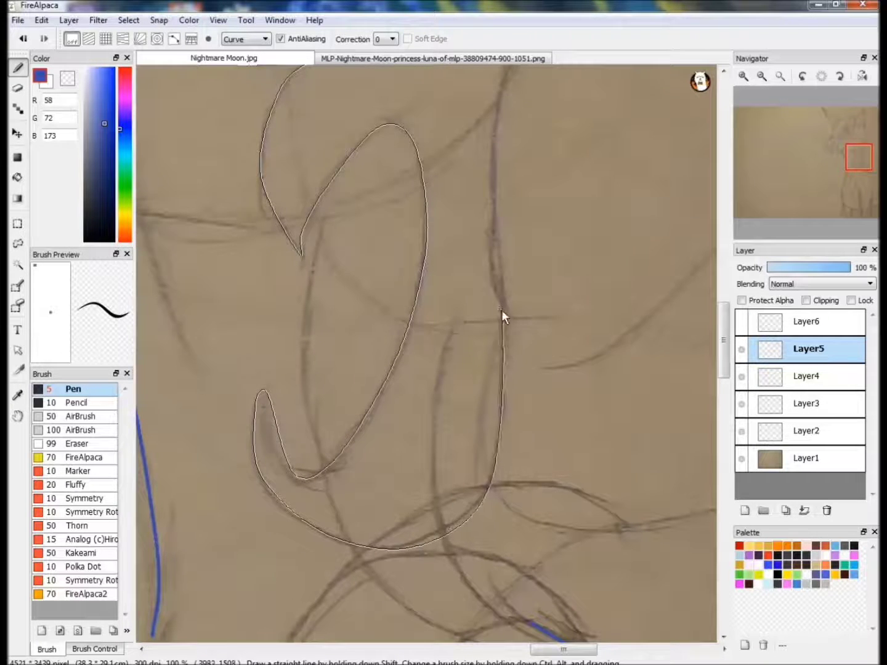
left_click(827, 182)
left_click(859, 152)
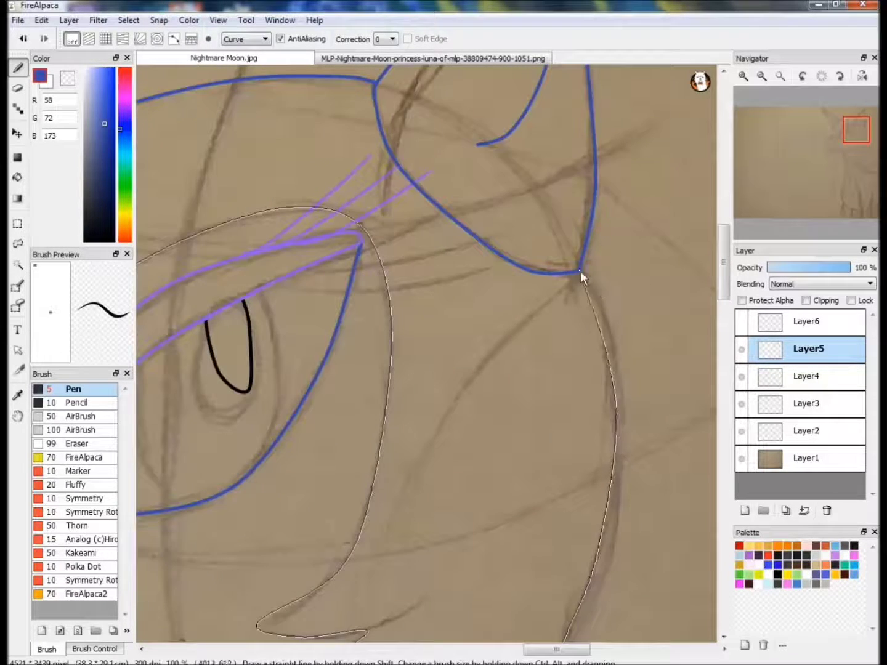
Step: Sample the blue outline of the chest armour in the reference picture and return to the sketch
left_click_drag(784, 155, 867, 189)
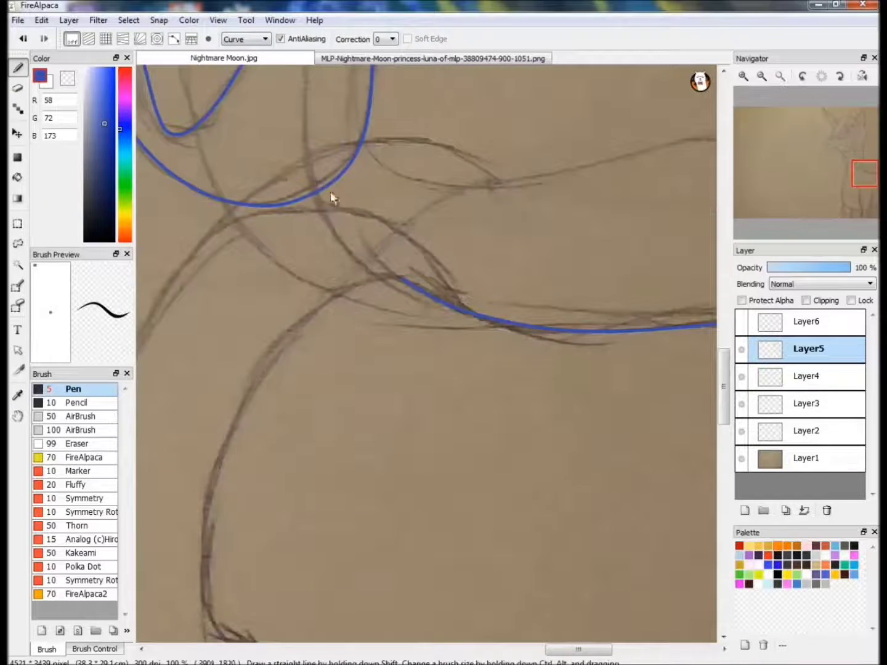
left_click(493, 59)
left_click(835, 161)
key("alt")
left_click(220, 61)
left_click(351, 60)
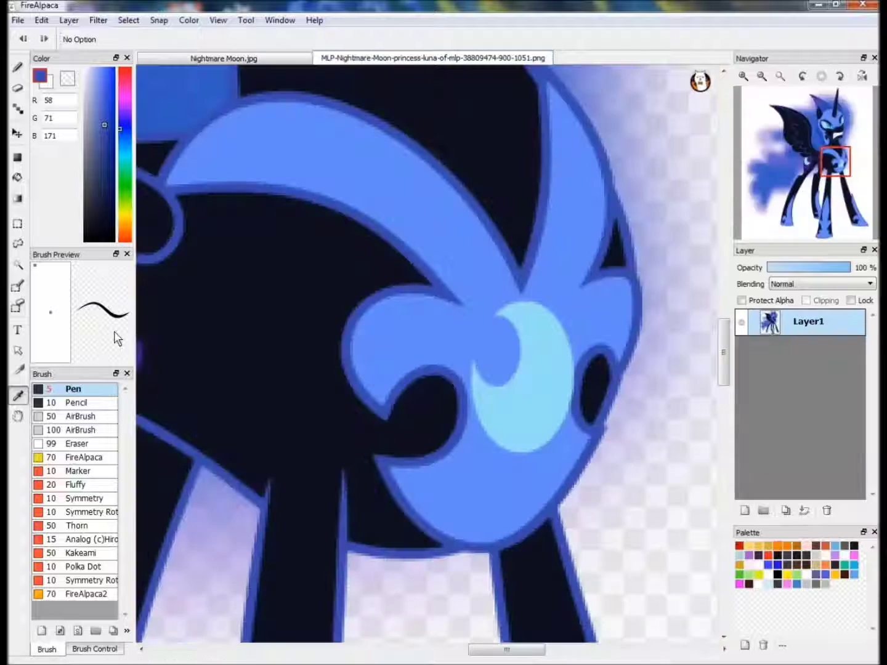
left_click(241, 61)
Step: Trace the chest armour's upper edge from the collar tip over the shoulder and its rear edge down to the front leg
left_click_drag(861, 197, 860, 180)
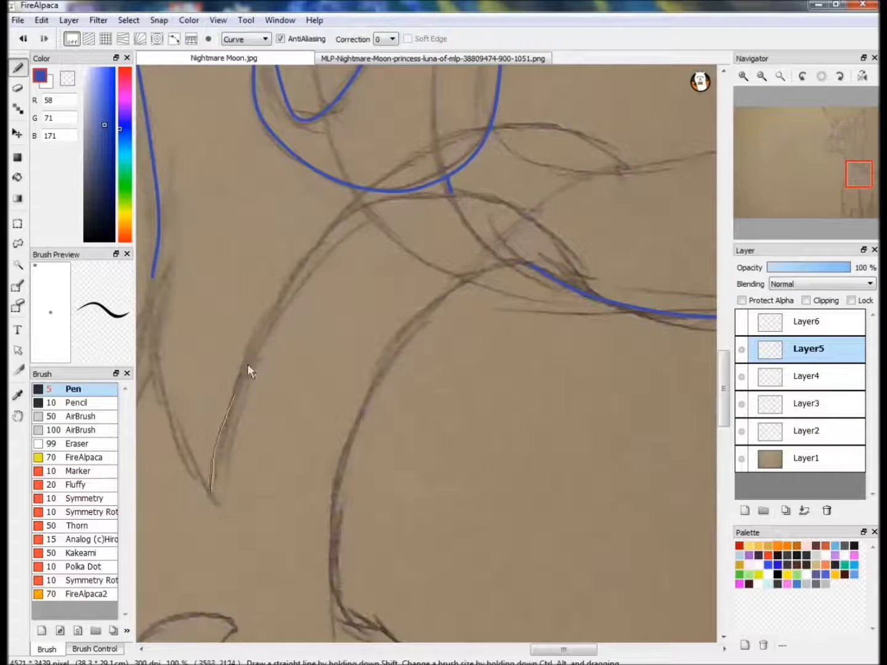
double_click(591, 299)
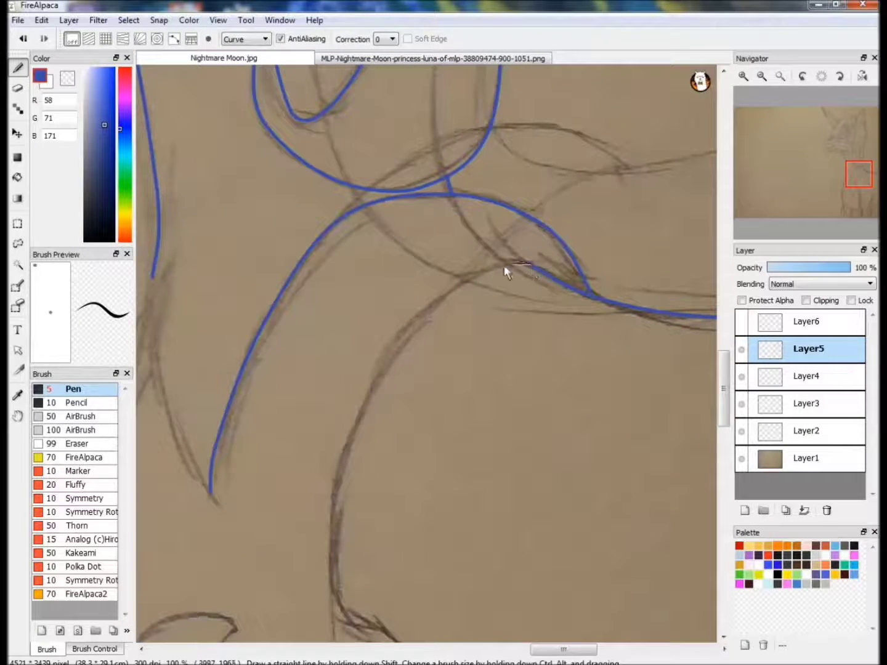
scroll(623, 309, "down", 5)
double_click(396, 264)
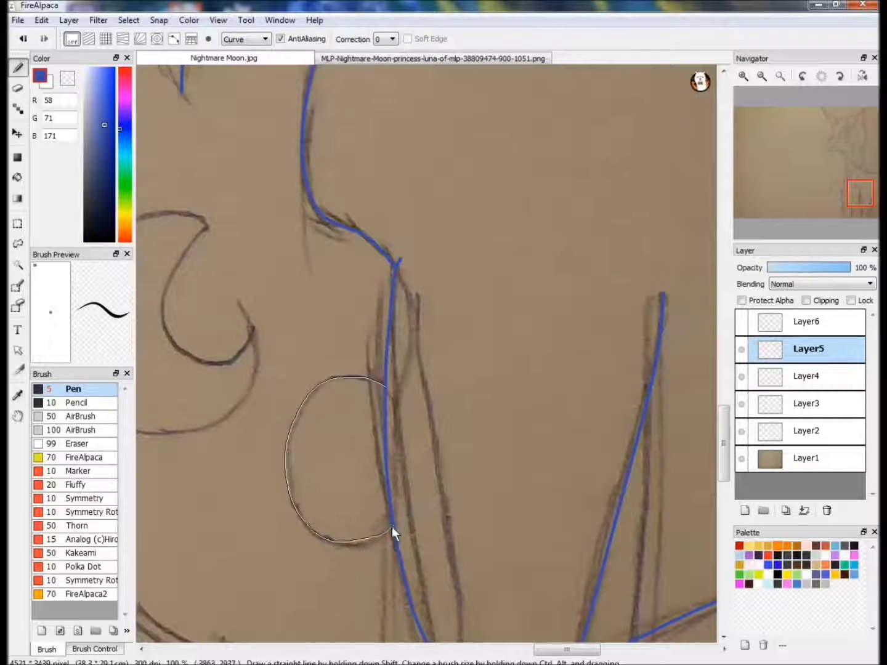
Step: Trace the armour's notched front and lower edges, plus the neck edge running down to the pointed collar tip
scroll(391, 526, "up", 5)
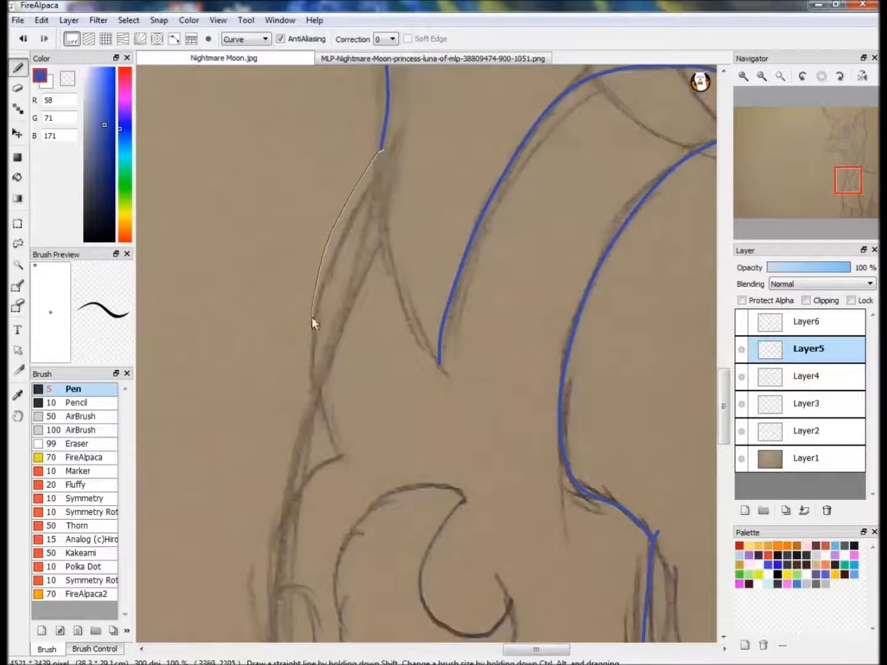
left_click(274, 582)
left_click_drag(837, 156, 854, 205)
left_click(256, 511)
double_click(576, 431)
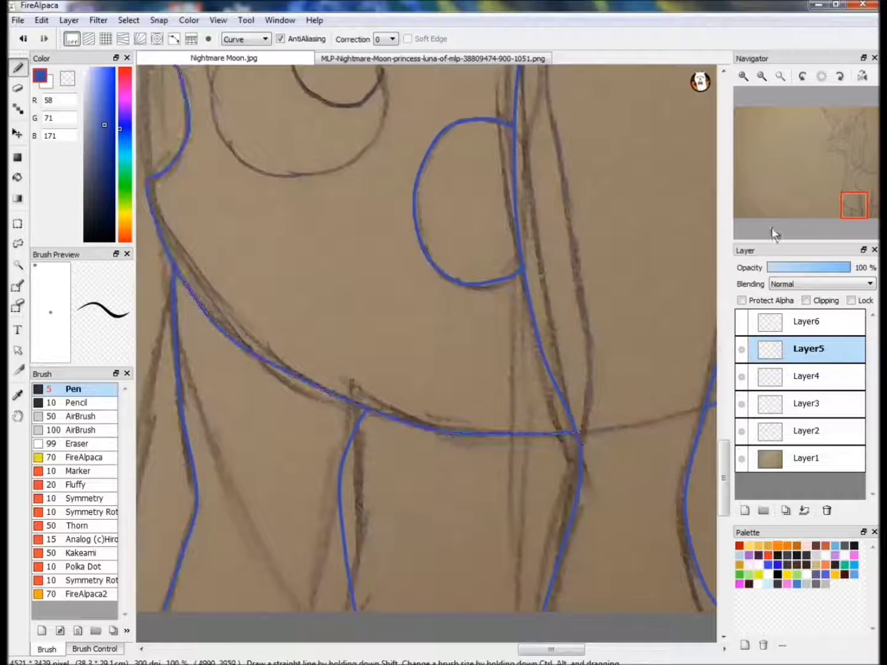
left_click(847, 183)
double_click(467, 405)
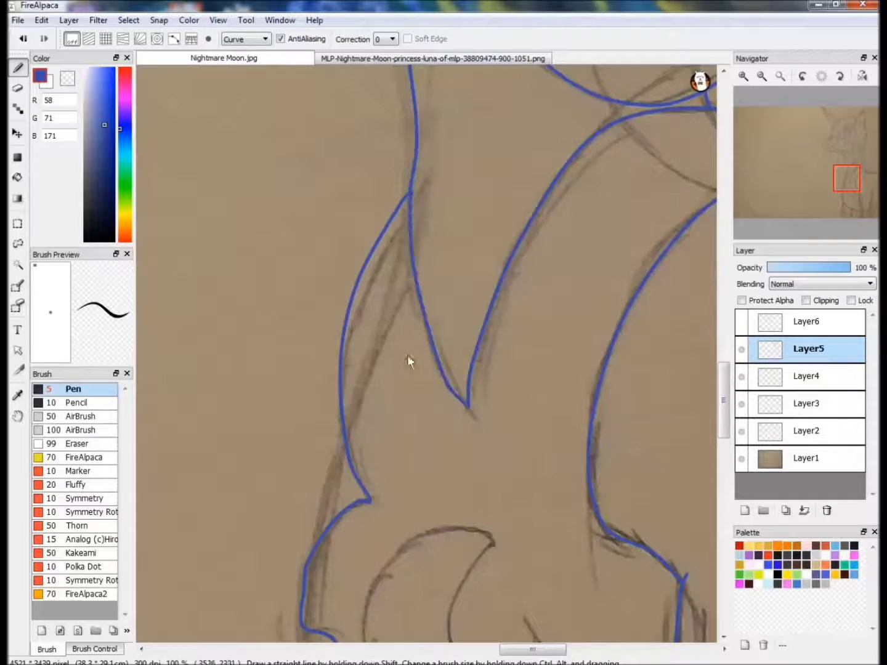
Step: Trace the chest outline across the notches in the armour's front edge, keeping the reference picture's outline blue
left_click(431, 59)
left_click(18, 396)
key("ctrl+Tab")
left_click(840, 186)
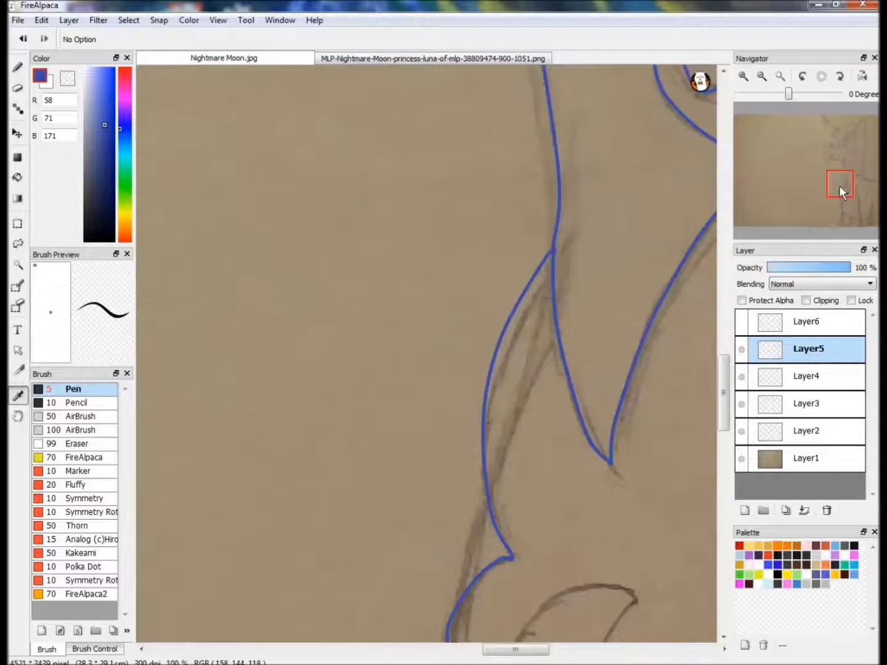
key("b")
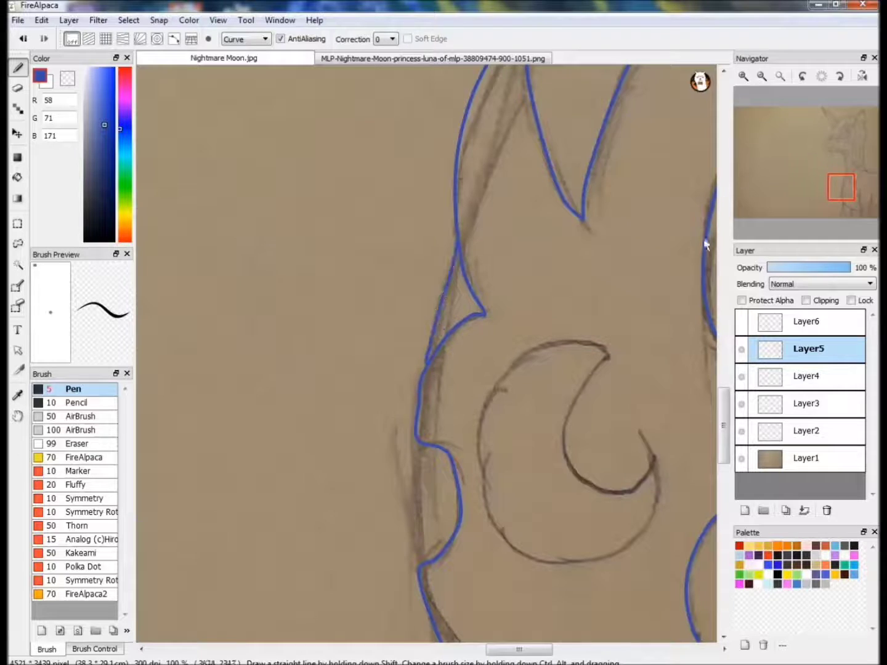
scroll(436, 357, "up", 2)
left_click_drag(495, 165, 209, 253)
Step: Sample the pale blue of the crescent moon on the reference picture's chest armour and return to the sketch
left_click(852, 220)
left_click(848, 195)
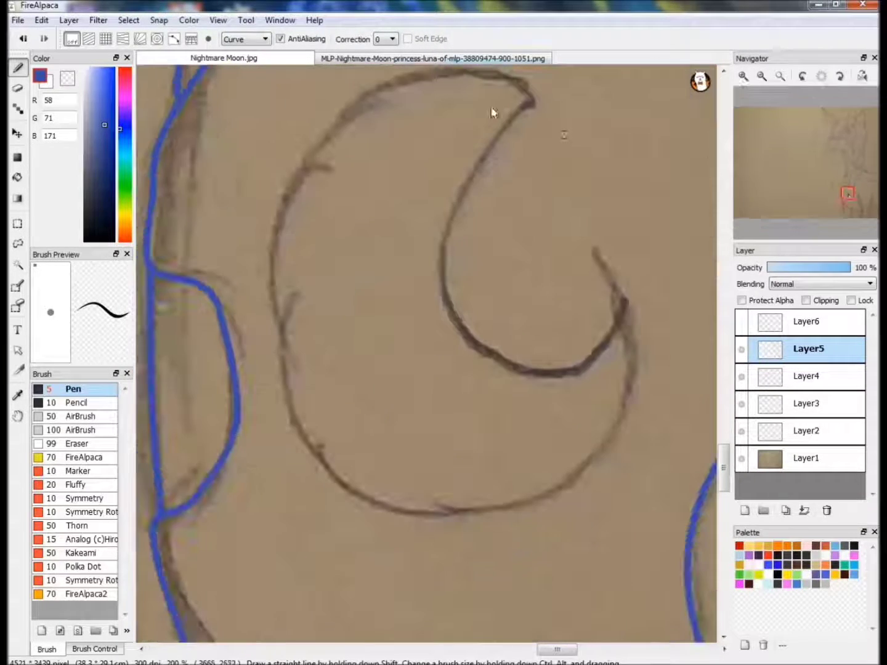
key("ctrl+Tab")
left_click(506, 350, "alt")
key("ctrl+Tab")
Step: Trace the crescent moon on the chest armour with a closed pale blue curve
left_click(444, 279)
left_click(550, 376)
left_click(624, 313)
left_click(311, 454)
left_click(287, 191)
double_click(531, 101)
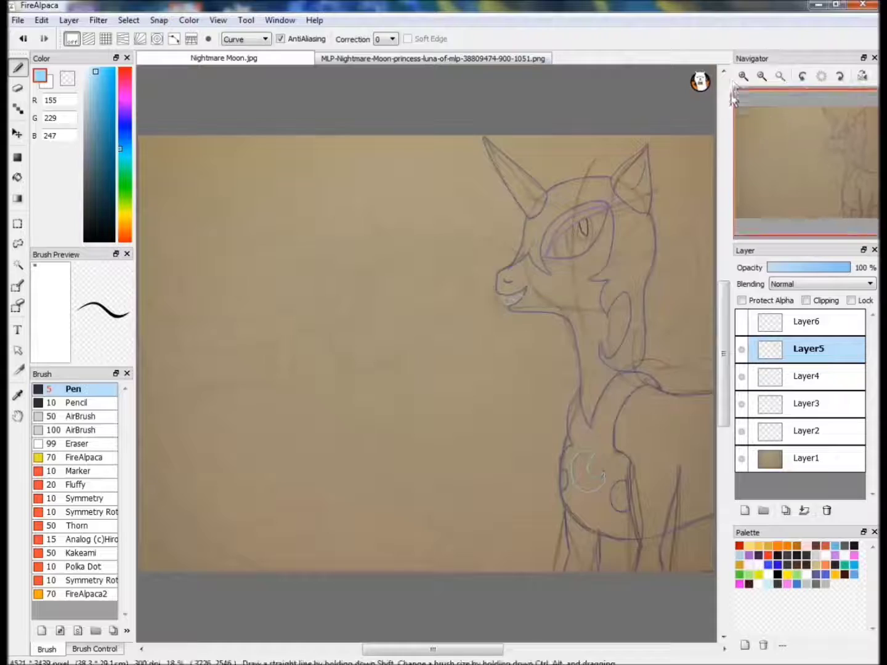
Step: Sample the horn's blue outline colour in the reference picture and return to the sketched horn
key("alt")
left_click(234, 363, "alt")
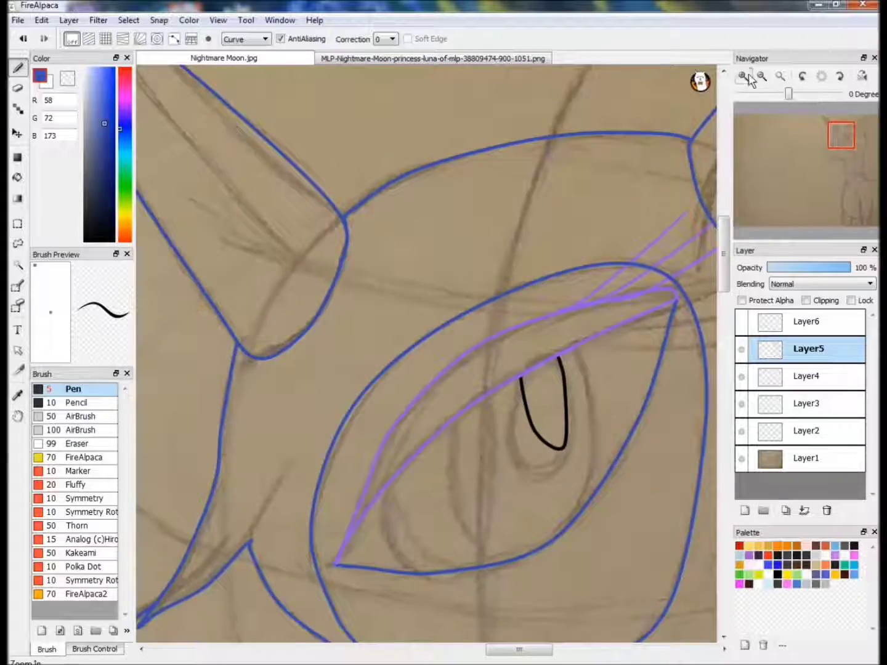
left_click(744, 75)
left_click(762, 77)
left_click(441, 59)
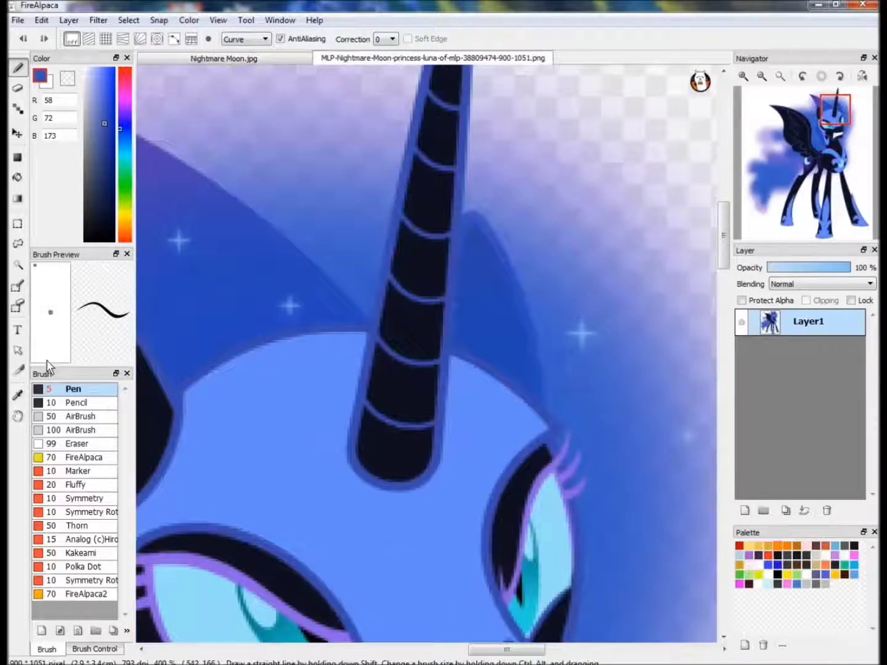
key("alt")
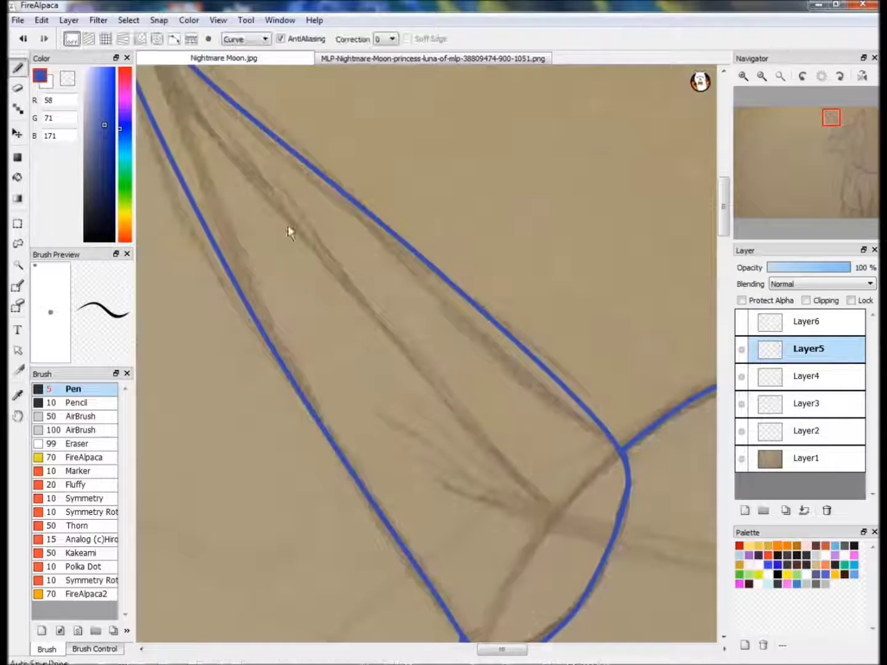
Step: Draw two curved blue ridge lines across the horn, one near its base and one further up
left_click(831, 125)
left_click(496, 249)
left_click(474, 359)
double_click(398, 511)
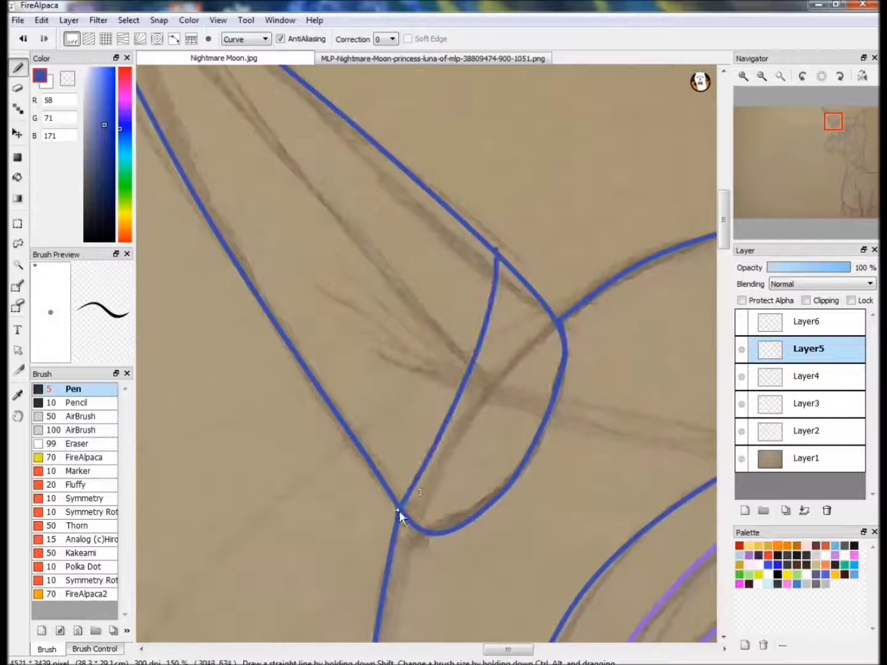
left_click(324, 169)
double_click(263, 307)
Step: Draw two more curved ridge lines across the horn towards its tip
left_click_drag(832, 121, 825, 115)
left_click(475, 247)
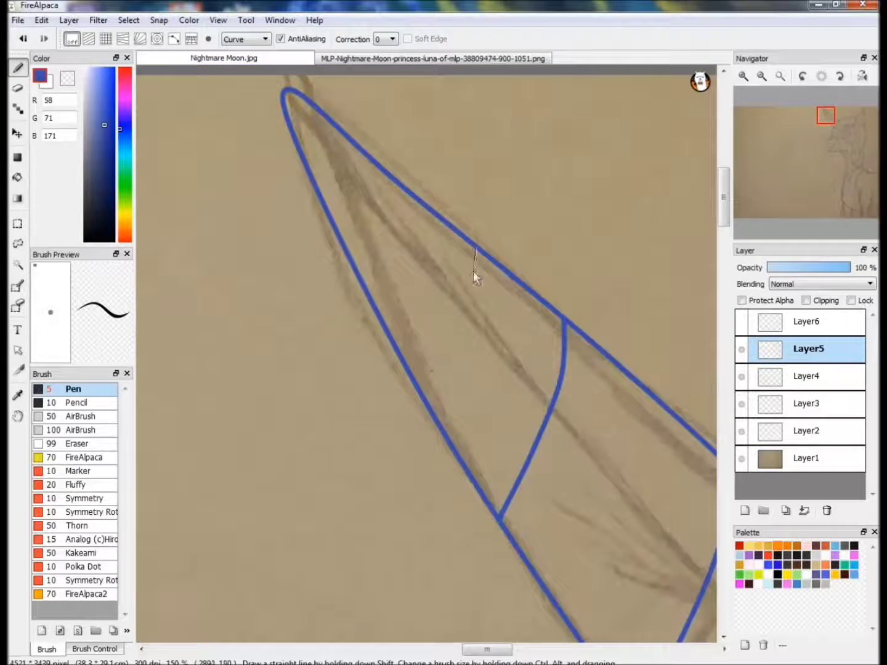
double_click(407, 365)
left_click(389, 177)
left_click(382, 214)
double_click(349, 254)
Step: Add a curved ridge line in the wide gap between the two lowest horn ridges
left_click_drag(826, 117, 832, 122)
left_click(476, 237)
double_click(390, 459)
Step: Outline the iris inside the eye with a lasso selection on Layer4
left_click(762, 76)
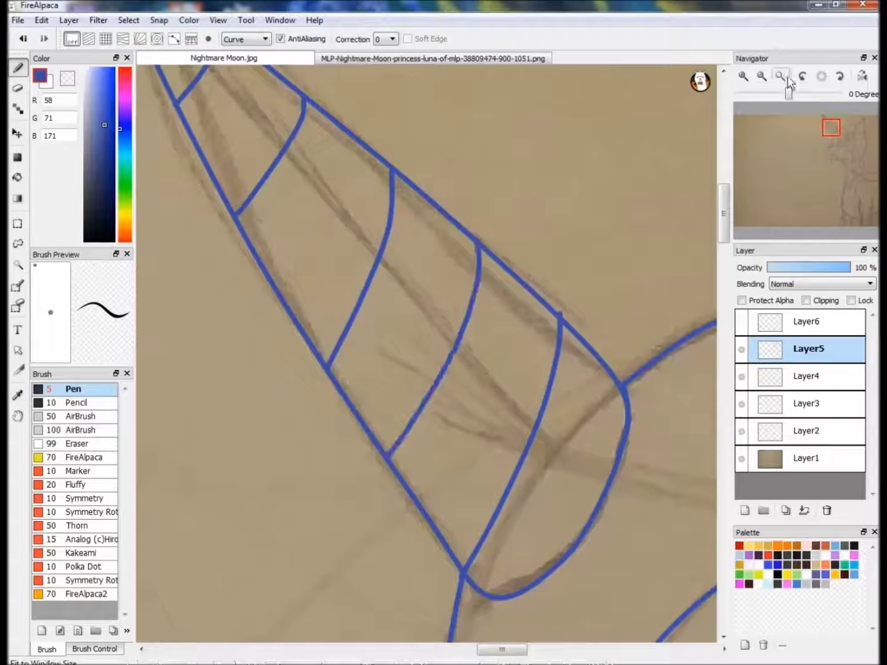
left_click(762, 75)
left_click(19, 244)
left_click(743, 75)
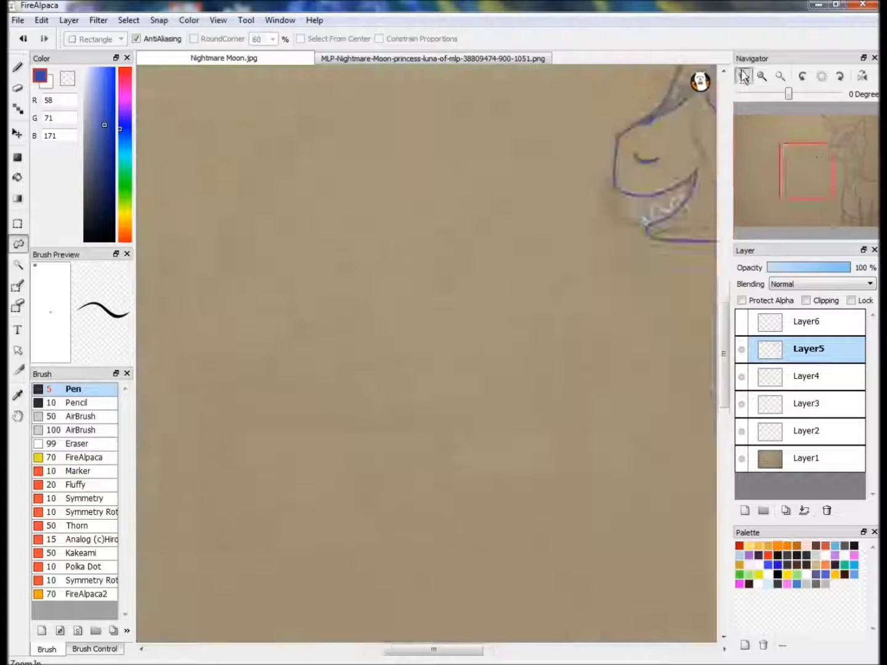
left_click(846, 141)
scroll(343, 283, "up", 2)
left_click(825, 378)
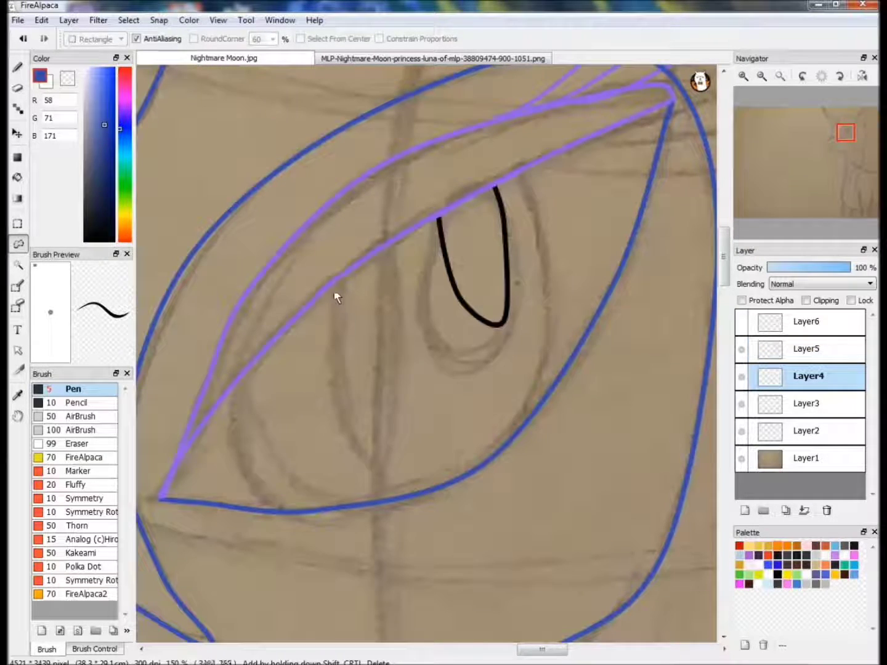
mouse_move(366, 469)
left_mouse_down()
mouse_move(456, 491)
mouse_move(553, 381)
left_mouse_up()
left_click_drag(438, 216, 331, 286)
Step: Fill the selected iris on Layer4 with a gradient of bright and dark teal sampled from the reference picture's eye
left_click(425, 58)
scroll(210, 376, "up", 2)
key("i")
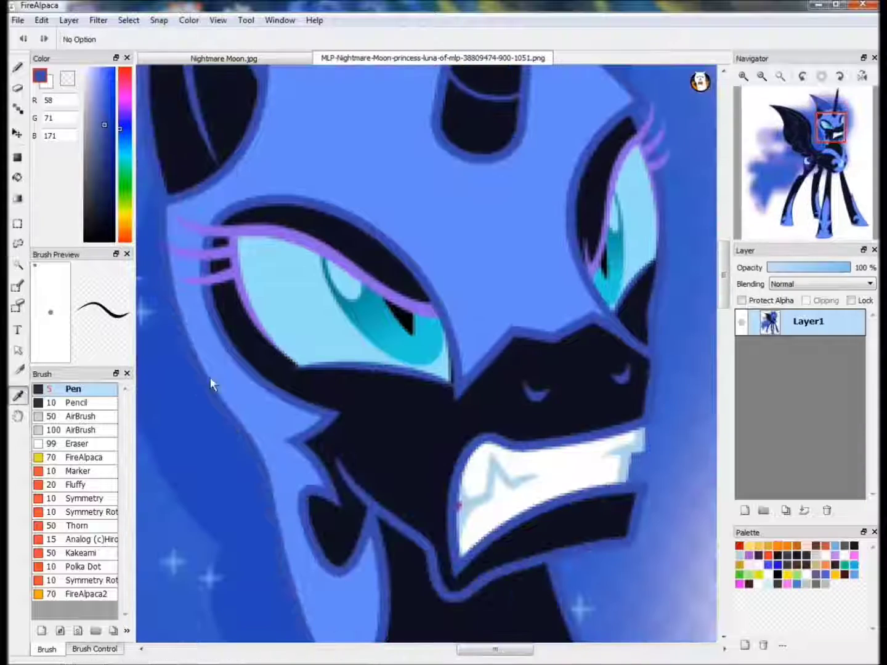
left_click(395, 345)
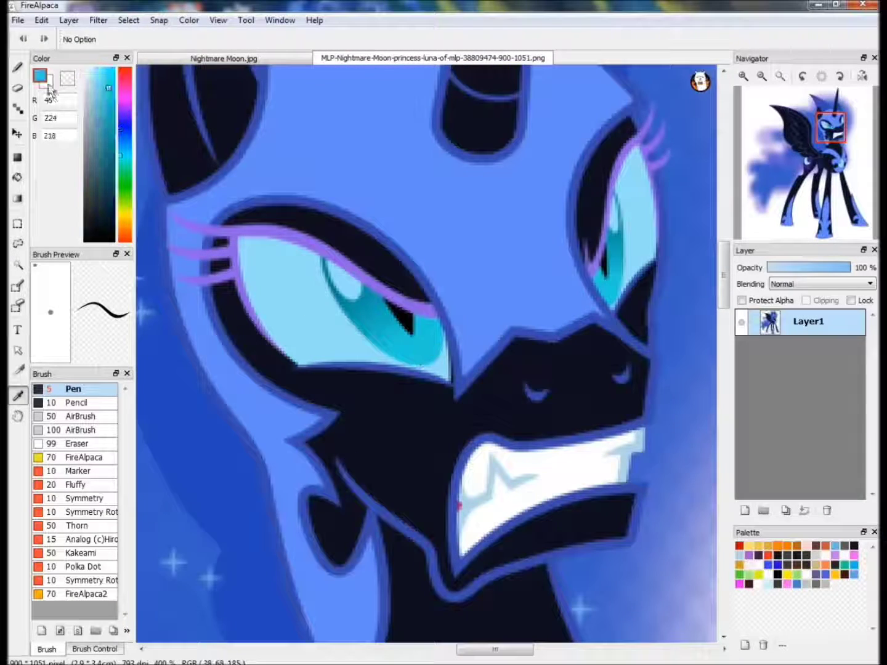
left_click(17, 199)
left_click(111, 39)
left_click(112, 58)
left_click_drag(414, 370, 440, 335)
left_click(781, 76)
Step: Deselect the iris and tidy its edges along the eye outline with the Eraser on Layer4
key("i")
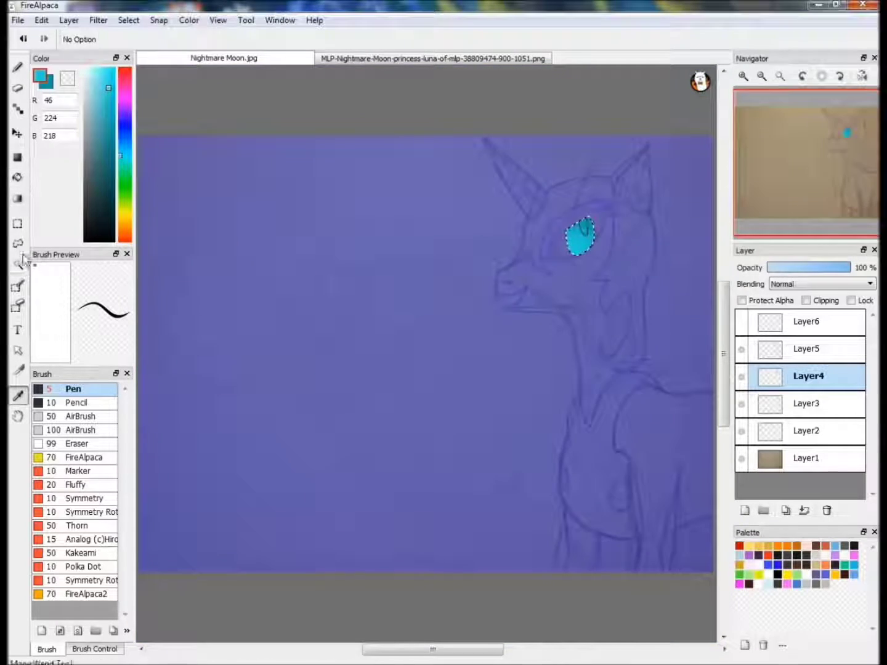
left_click(18, 224)
scroll(823, 153, "up", 6)
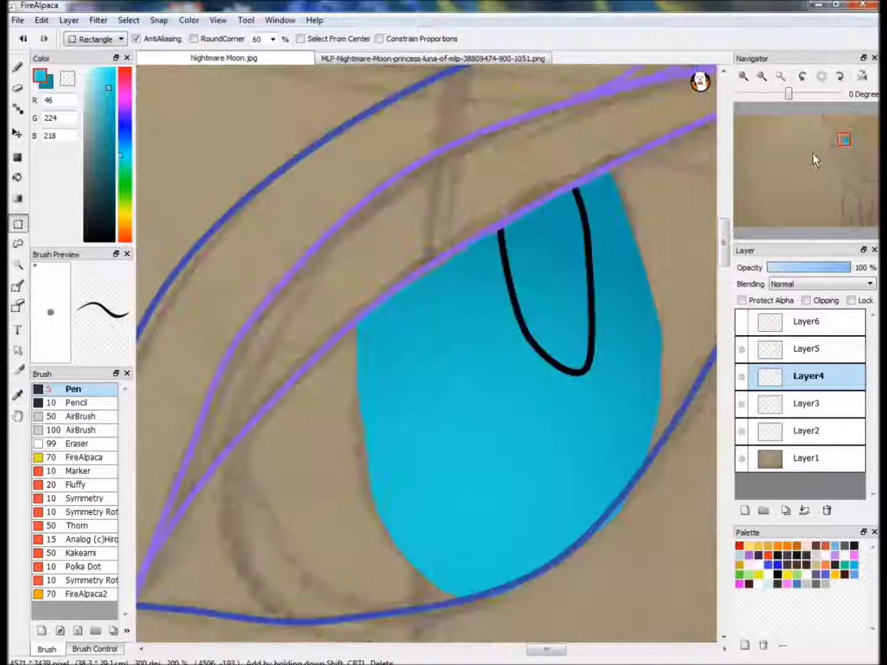
left_click_drag(812, 156, 821, 161)
key("e")
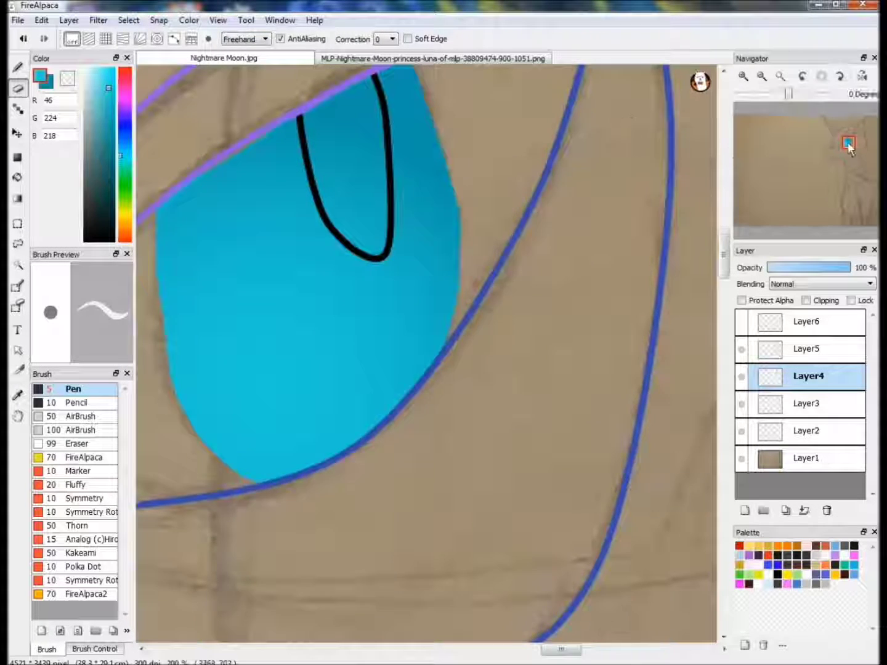
left_click_drag(851, 143, 846, 142)
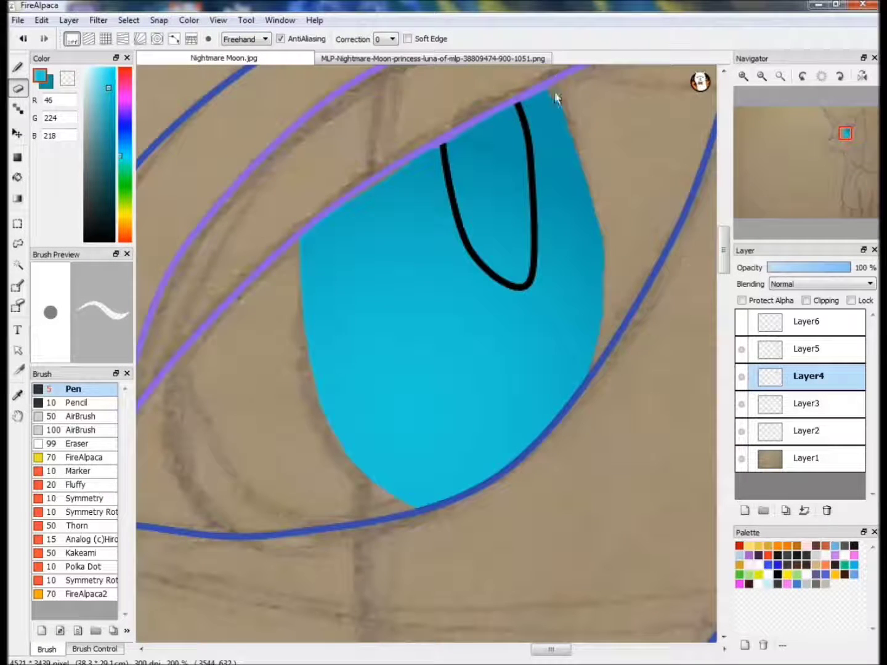
scroll(771, 142, "down", 6)
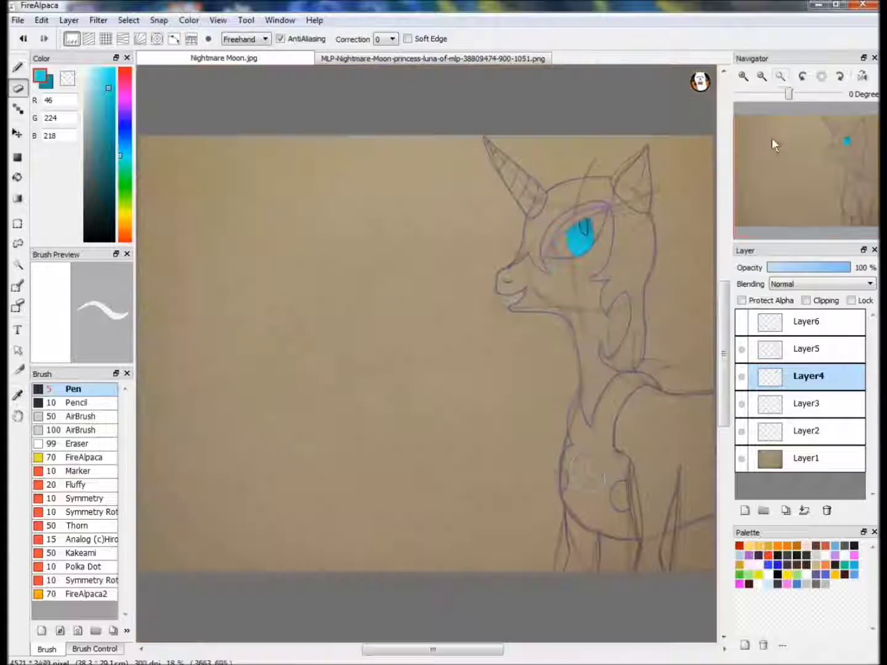
Step: Hide the iris on Layer4 and try filling the outlined pupil with black on Layer3
left_click(742, 376)
left_click(758, 404)
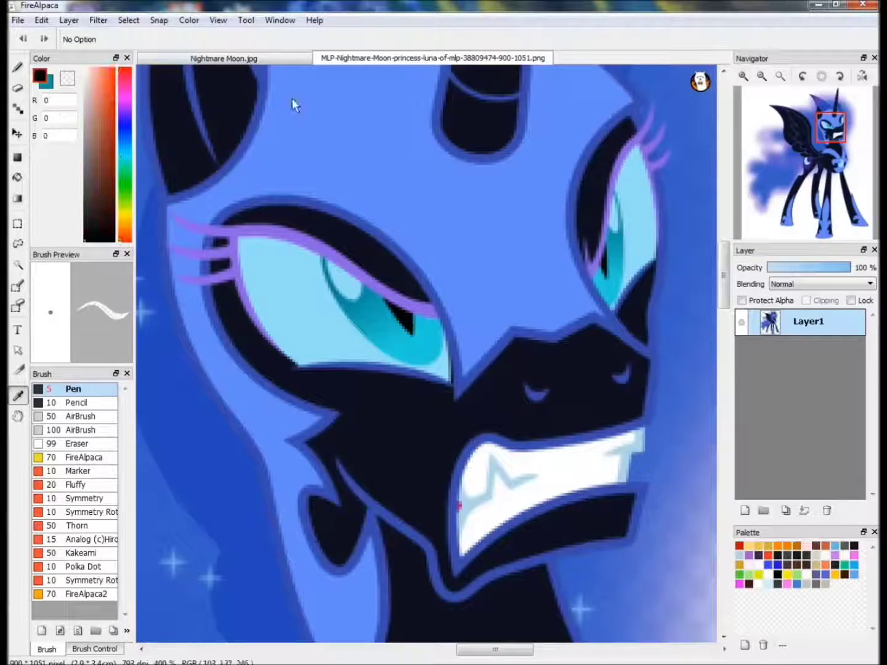
left_click(234, 59)
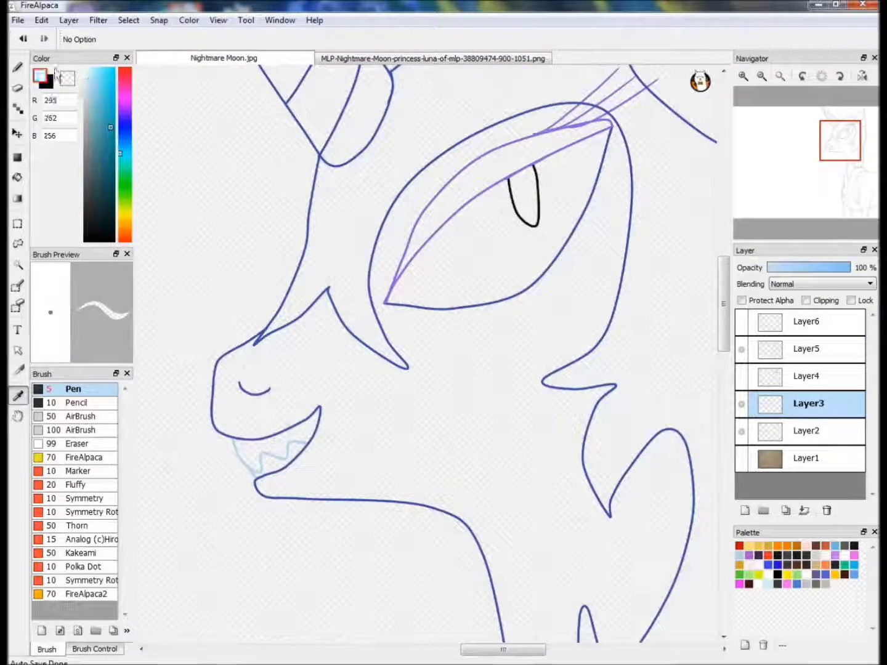
left_click(55, 73)
key("g")
left_click(520, 202)
scroll(832, 154, "up", 4)
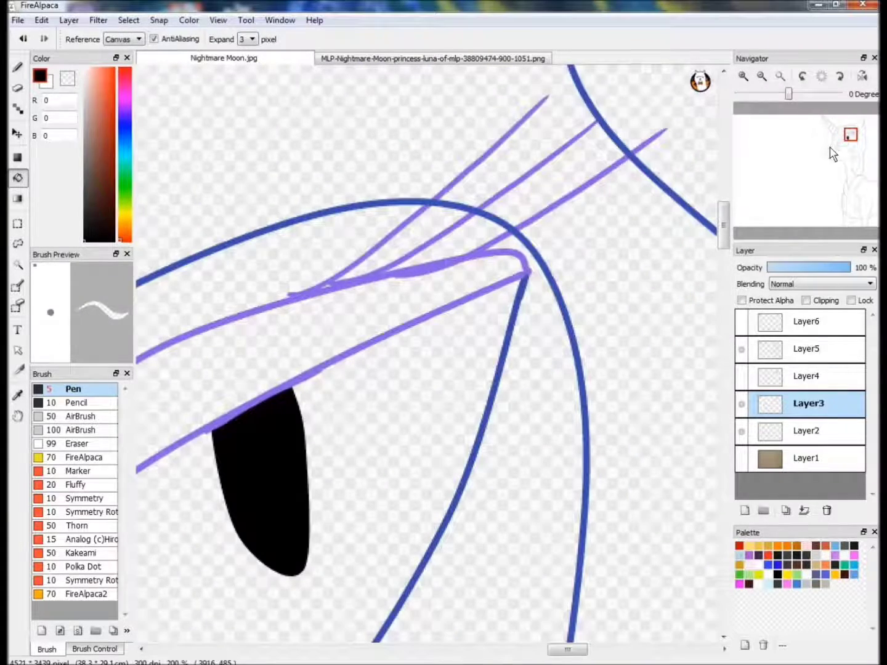
Step: On Layer5, pen over the upper eyelid line where the lashes join it, using the purple sampled from that line
left_click(806, 349)
key("i")
left_click(270, 306)
key("b")
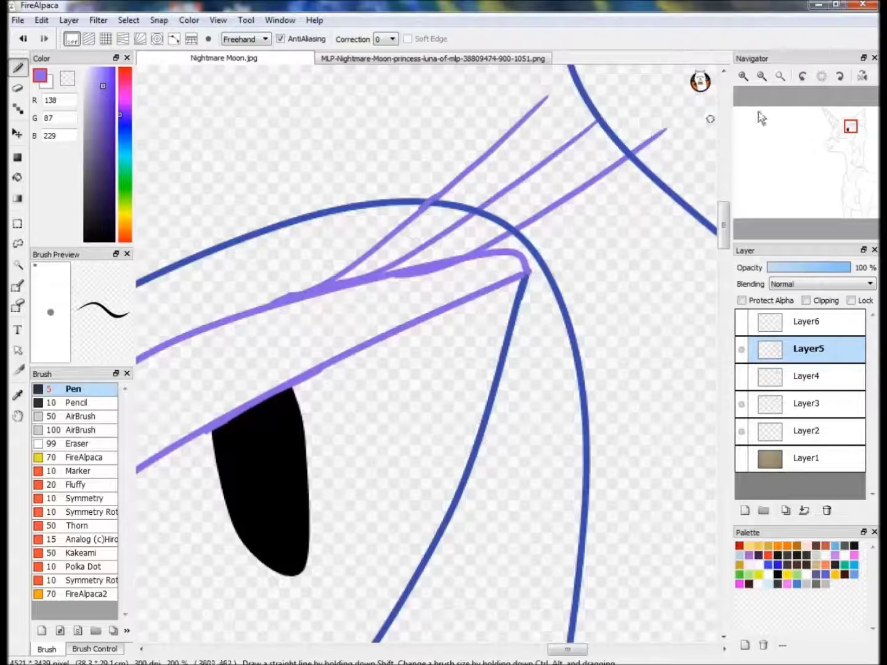
scroll(335, 302, "up", 2)
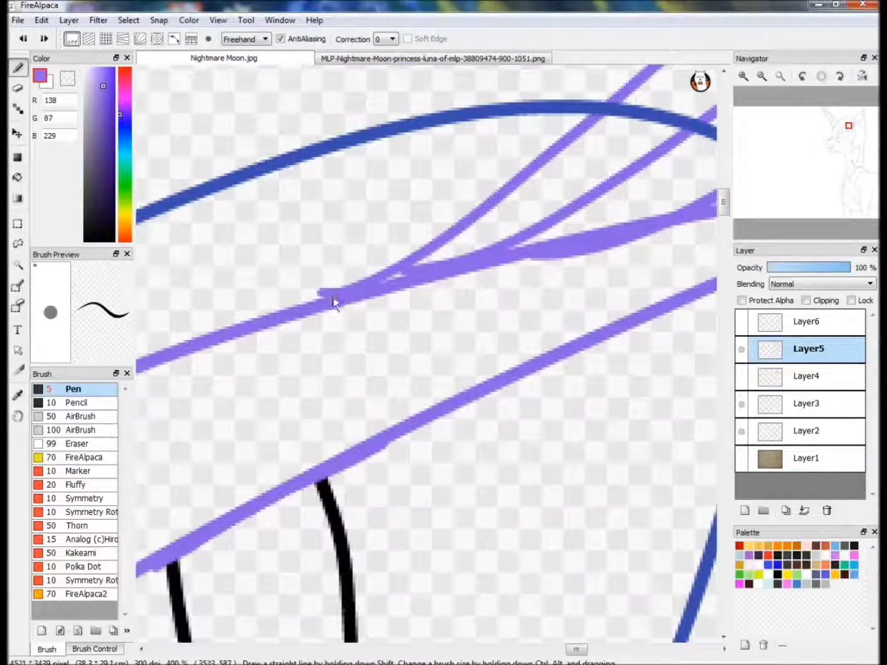
left_click_drag(791, 92, 813, 92)
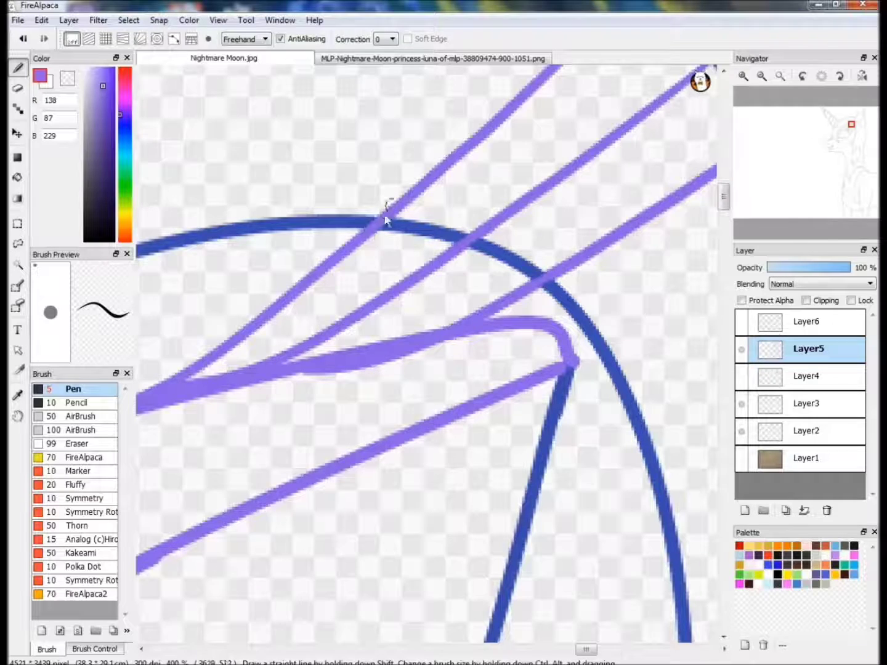
Step: Fill the upper eyelid band with the line's purple on Layer3 using the Bucket tool
left_click(780, 75)
left_click(17, 177)
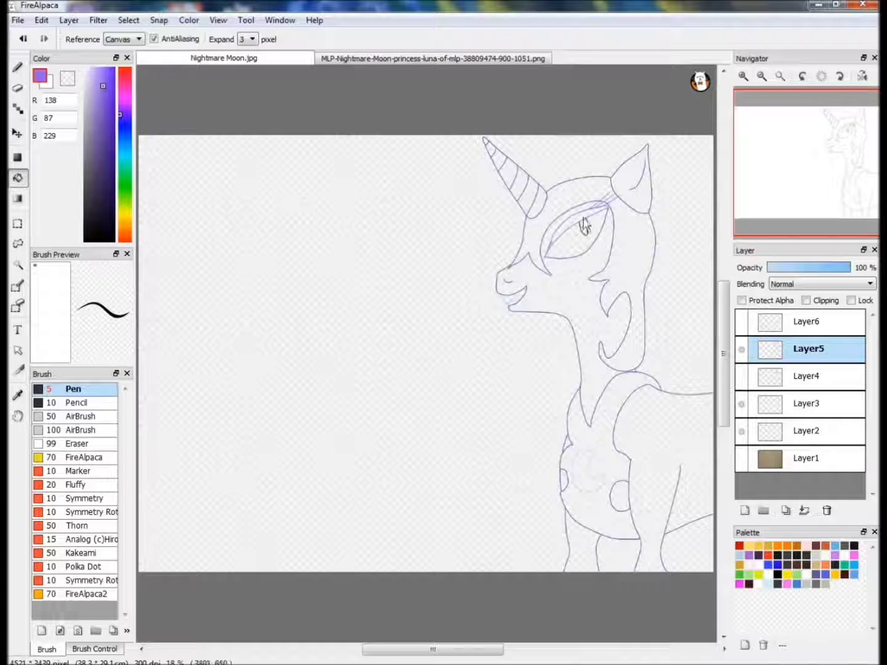
left_click(748, 413)
left_click(573, 224)
Step: Fill the face, neck, ear, body, chest spots and legs on Layer3 with the dark navy sampled from the reference picture
left_click(431, 58)
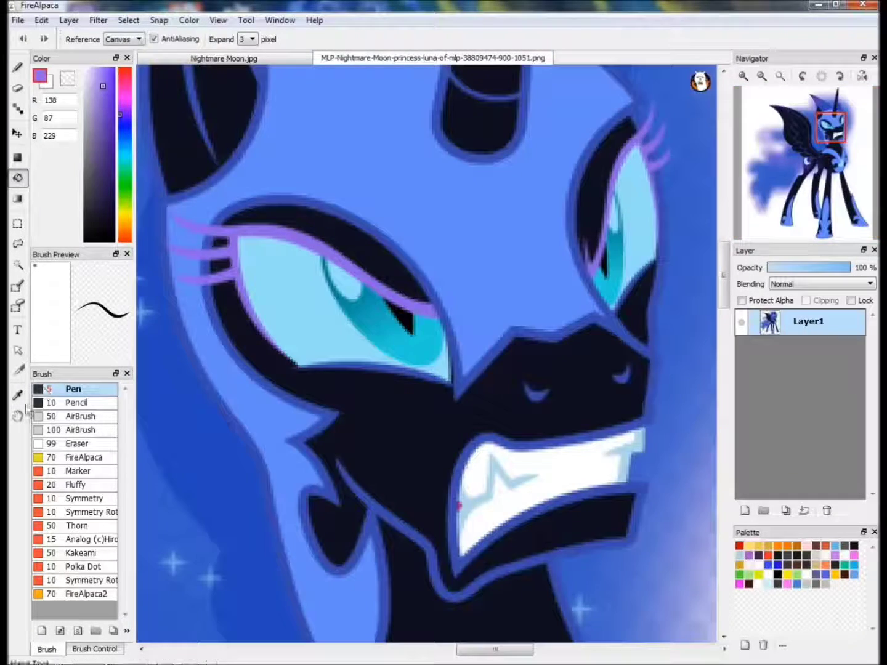
left_click(259, 160, "alt")
left_click(209, 59)
left_click(579, 283)
left_click(663, 446)
left_click(619, 492)
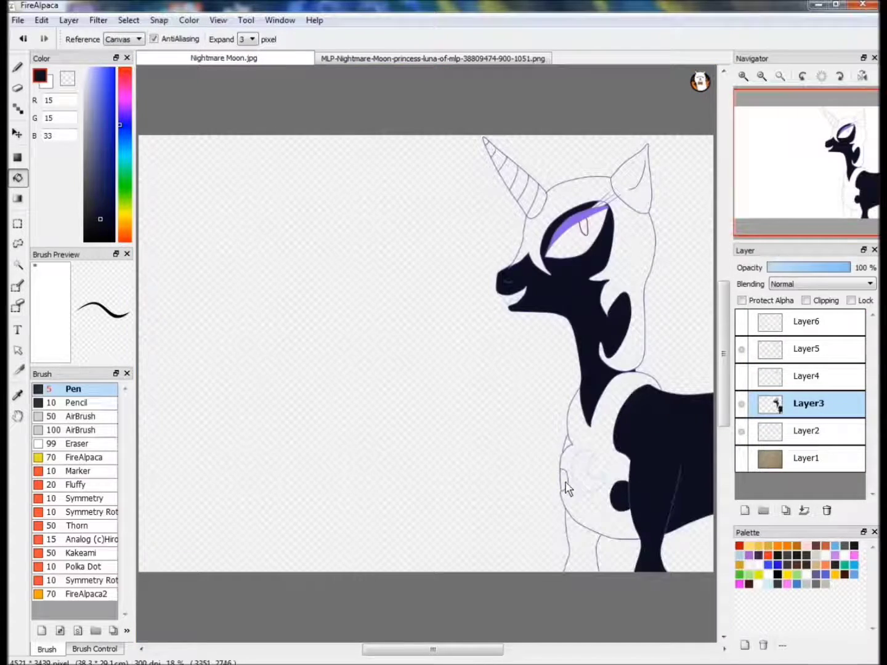
left_click(579, 541)
Step: Fill the segments of the horn with the same dark navy on Layer3
scroll(518, 284, "up", 5)
scroll(573, 218, "down", 1)
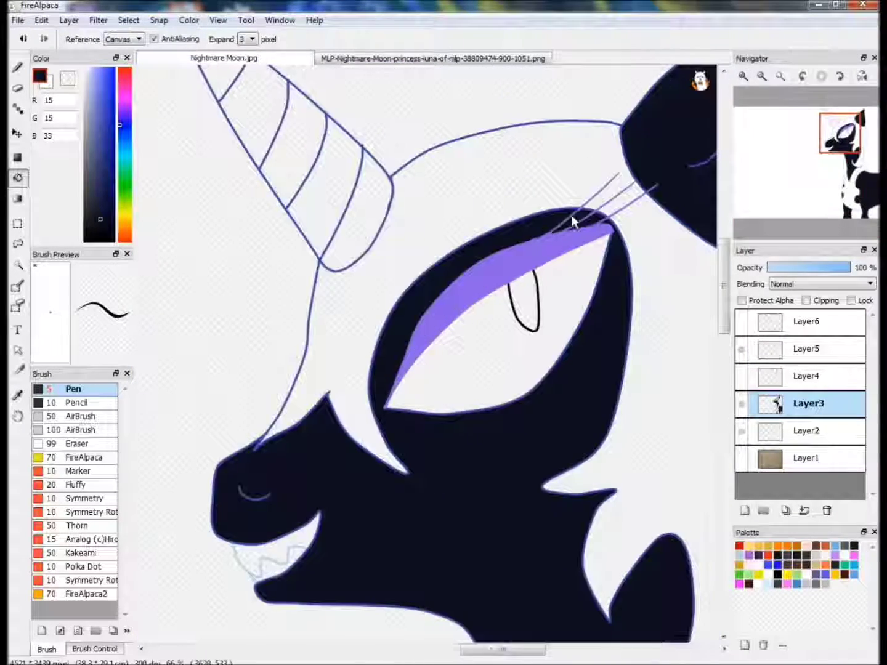
left_click(333, 197)
left_click(294, 145)
scroll(294, 145, "up", 2)
scroll(652, 169, "down", 2)
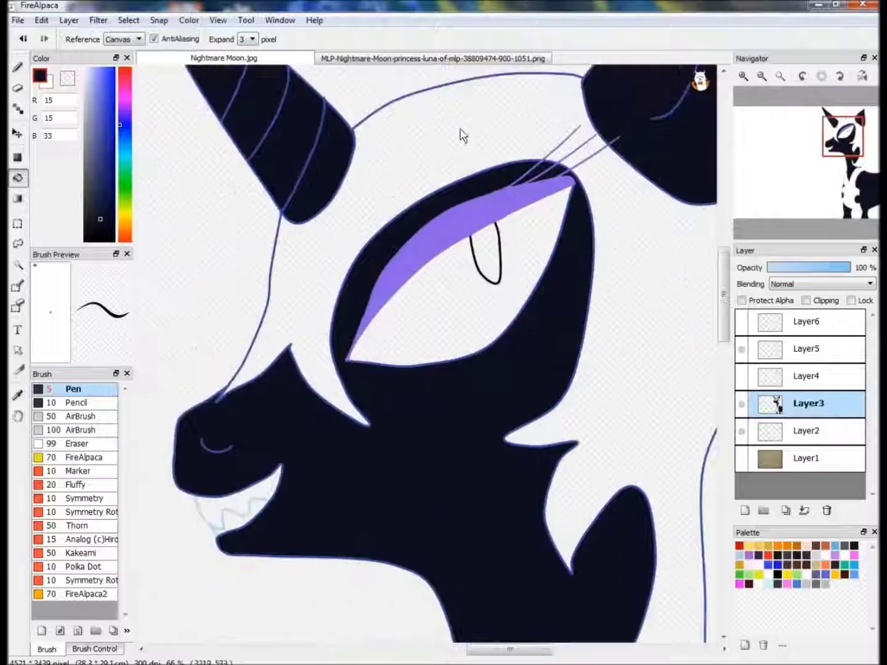
Step: Sample white from the reference picture's teeth and fill both parts of the pony's teeth with it
key("ctrl+Tab")
left_click(17, 395)
left_click(535, 471)
key("ctrl+Tab")
left_click(17, 177)
left_click(253, 501)
left_click(237, 520)
Step: Fill the eyeball with the light blue sampled from the reference eye, and fill the pupil with black
key("ctrl+Tab")
left_click(247, 277, "alt")
left_click(222, 57)
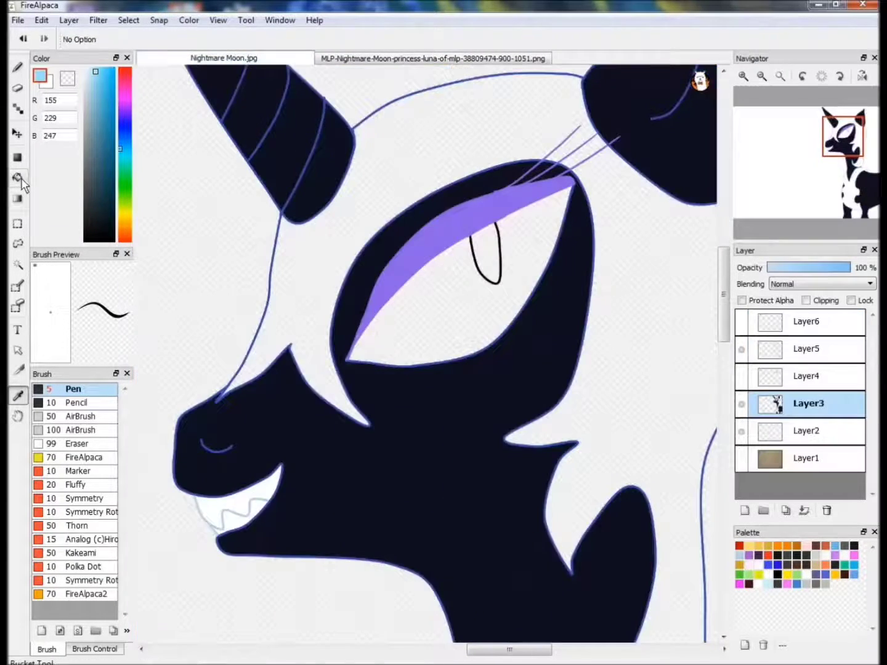
left_click(403, 329)
left_click(487, 248)
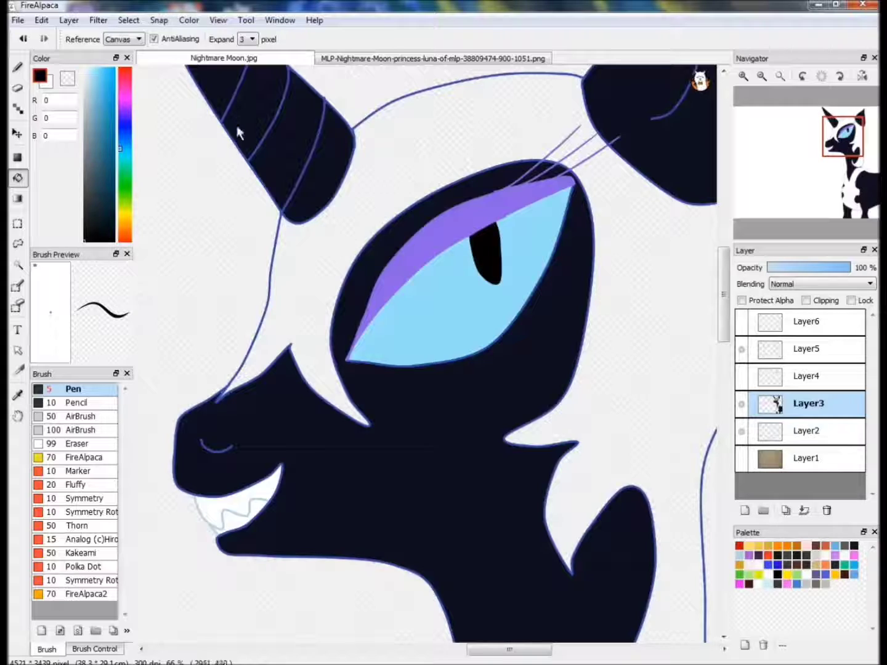
Step: Fill the forehead, the back of the head and the chest armour with the mid blue sampled from the reference picture
key("ctrl+Tab")
left_click(349, 150, "alt")
key("ctrl+Tab")
left_click(425, 152)
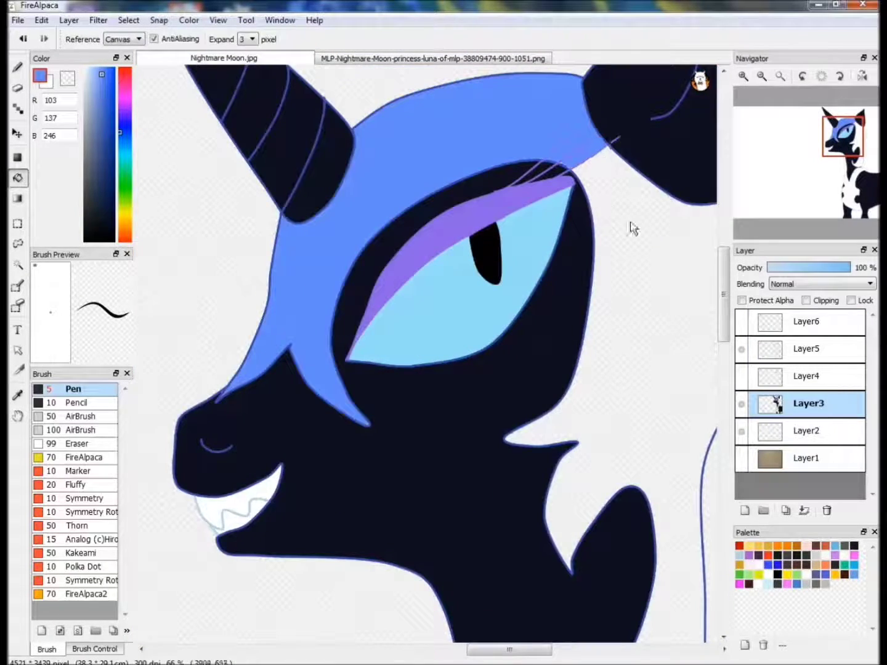
scroll(626, 230, "down", 10)
left_click(625, 230)
Step: Fill the crescent moon on the chest armour with the light blue sampled from the reference picture's moon
key("ctrl+Tab")
scroll(552, 293, "down", 10)
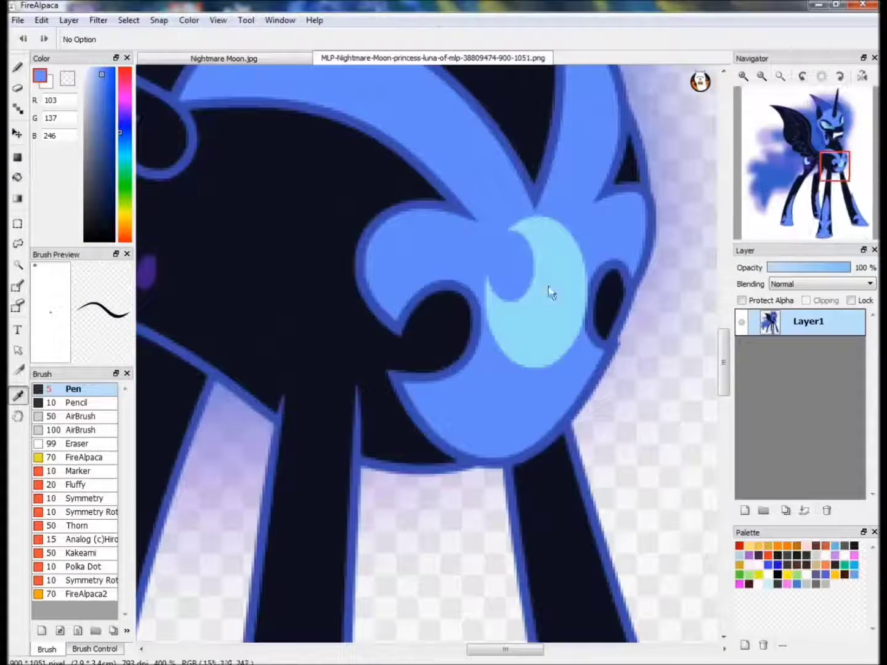
left_click(551, 293, "alt")
key("ctrl+Tab")
left_click(17, 177)
left_click(358, 394)
Step: Add a new layer directly below Layer3 and make Layer4 with the iris visible again
left_click(747, 512)
left_click_drag(852, 414, 818, 444)
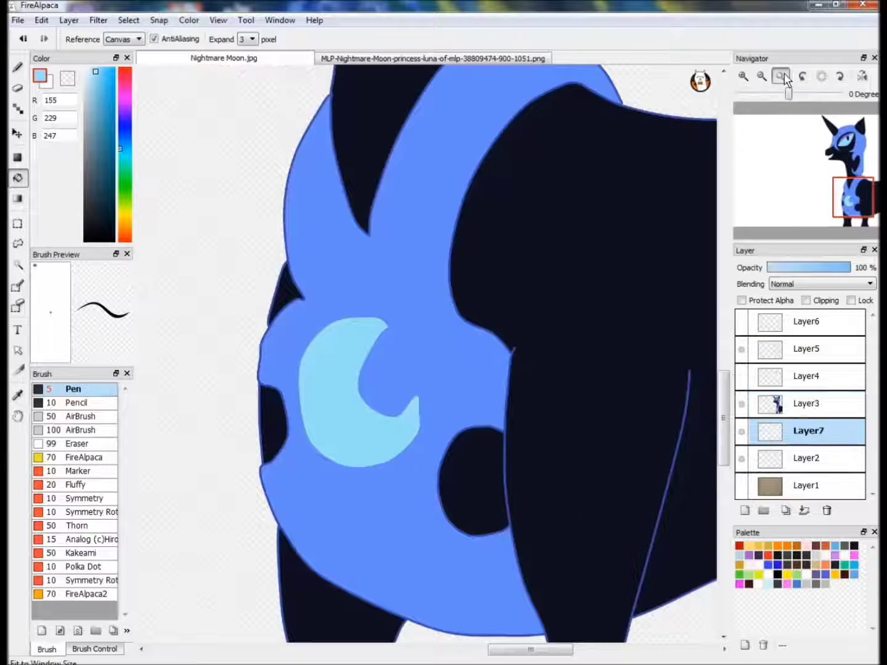
left_click(781, 77)
left_click(741, 376)
Step: Make the pupil solid black over the iris on Layer5, toggling the visibility of Layer3 and Layer4
left_click(807, 349)
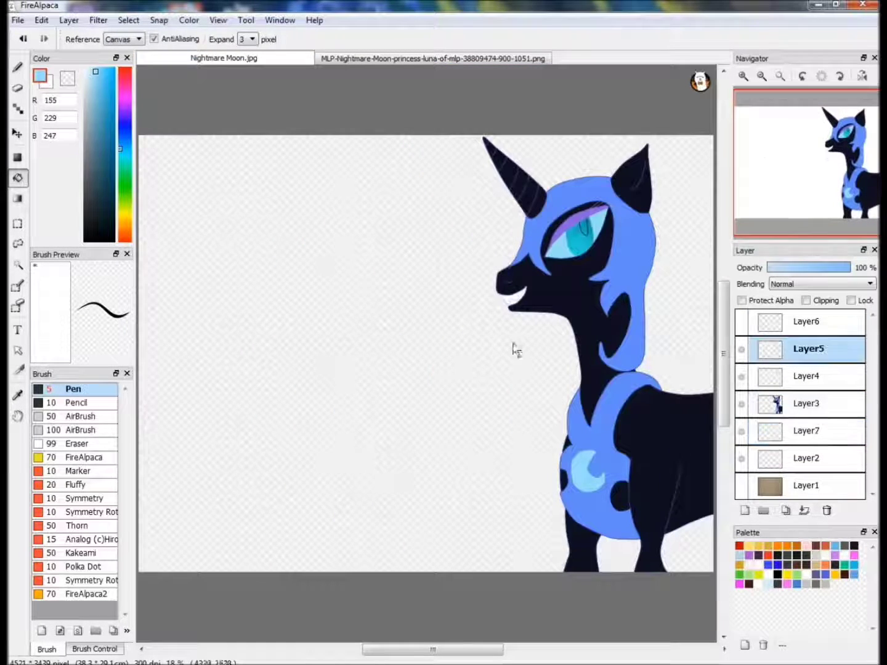
left_click(742, 404)
left_click_drag(777, 90, 813, 90)
left_click(742, 377)
left_click(740, 404)
left_click(742, 376)
Step: Sample the eyelid purple and draw a Curve pen line on Layer5 along the eyelid's lower edge above the iris
left_click(17, 395)
left_click(247, 215)
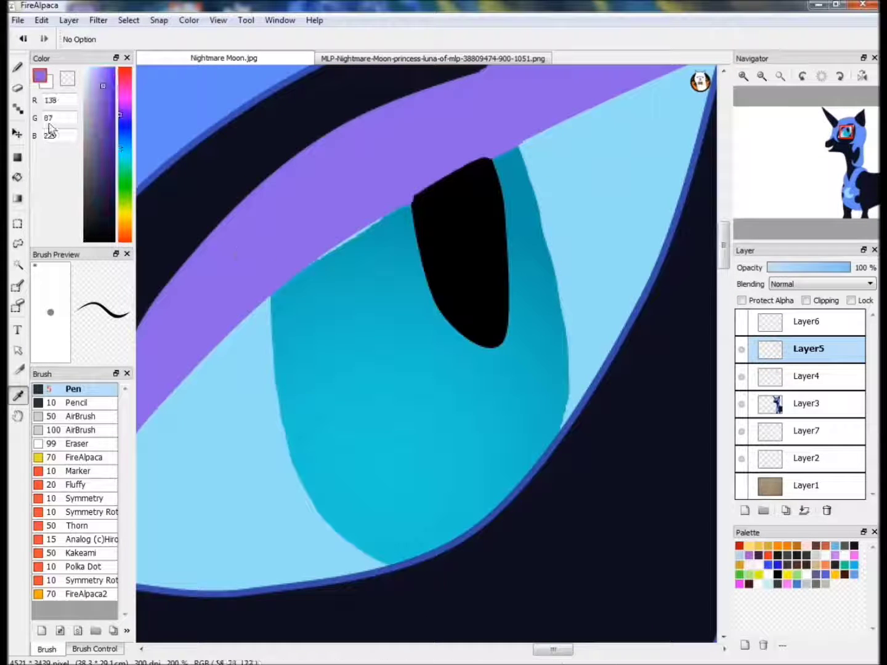
left_click(17, 67)
left_click(247, 39)
left_click(245, 102)
left_click(268, 295)
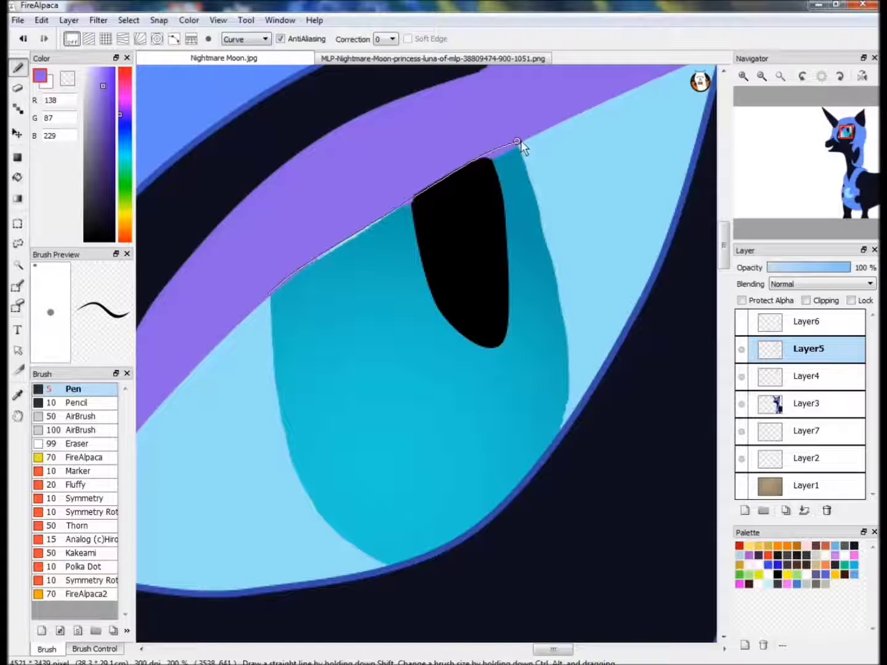
Step: Sample the light blue from the reference eye and activate Layer4 with the Pen ready
left_click(432, 58)
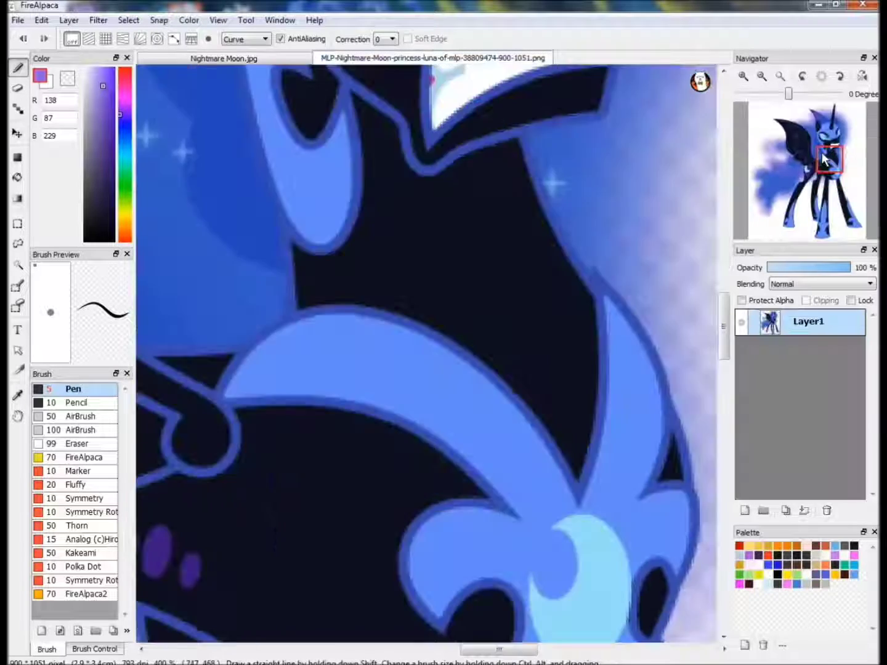
key("i")
left_click(252, 307)
left_click(224, 58)
left_click(782, 364)
key("b")
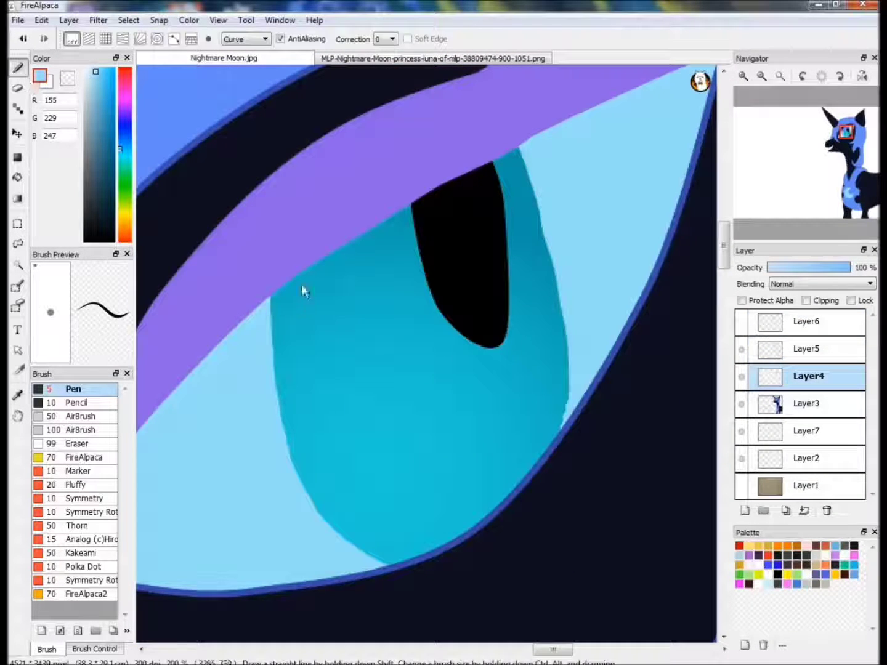
Step: Try outlining a light-blue highlight in the upper part of the iris with the Curve pen, and undo it
left_click(358, 268)
double_click(329, 237)
key("e")
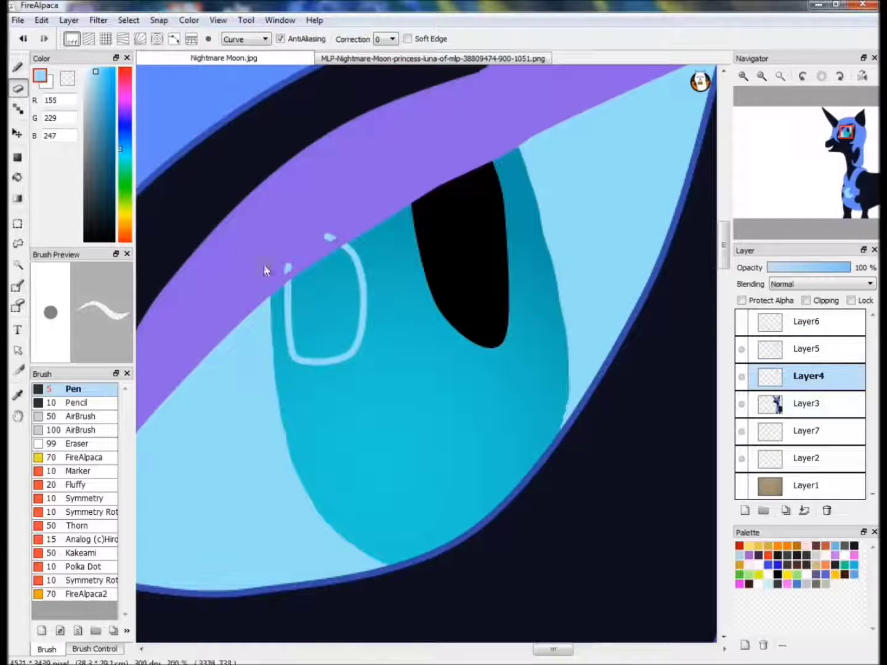
left_click(23, 38)
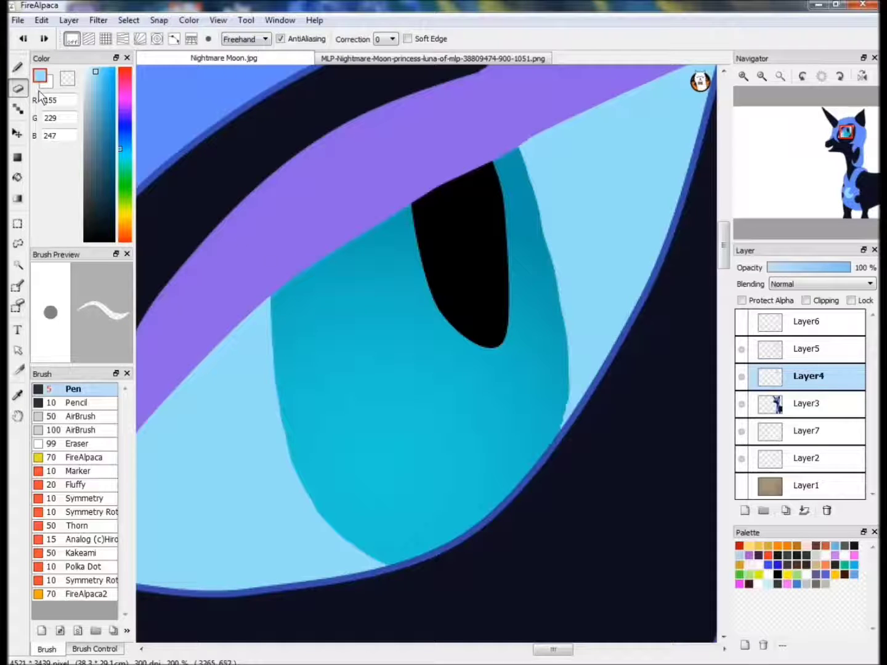
Step: Paint a rounded light-blue highlight freehand at the iris's upper edge on Layer4 and erase its overflow on the eyelid
key("b")
left_click_drag(291, 263, 292, 299)
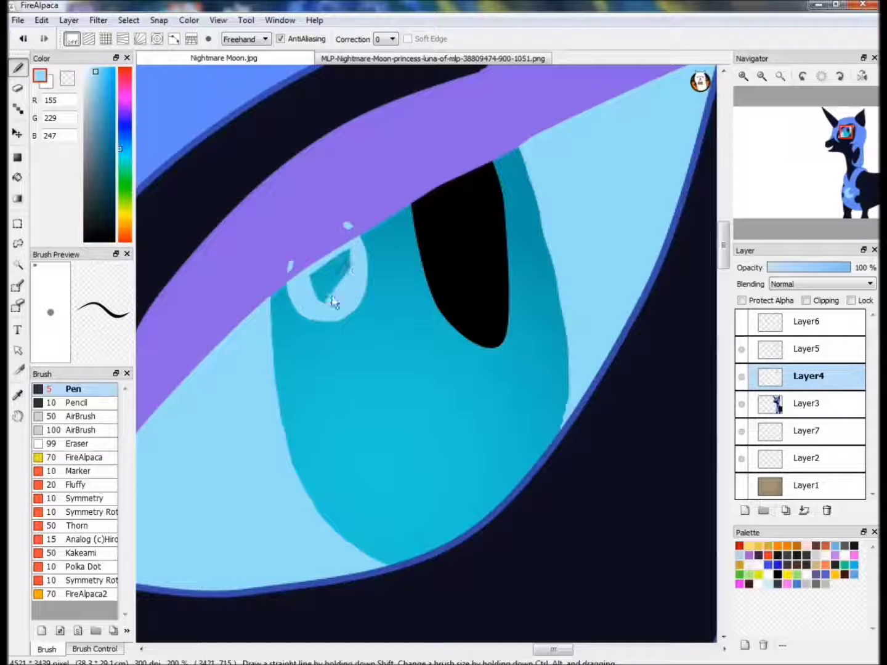
key("e")
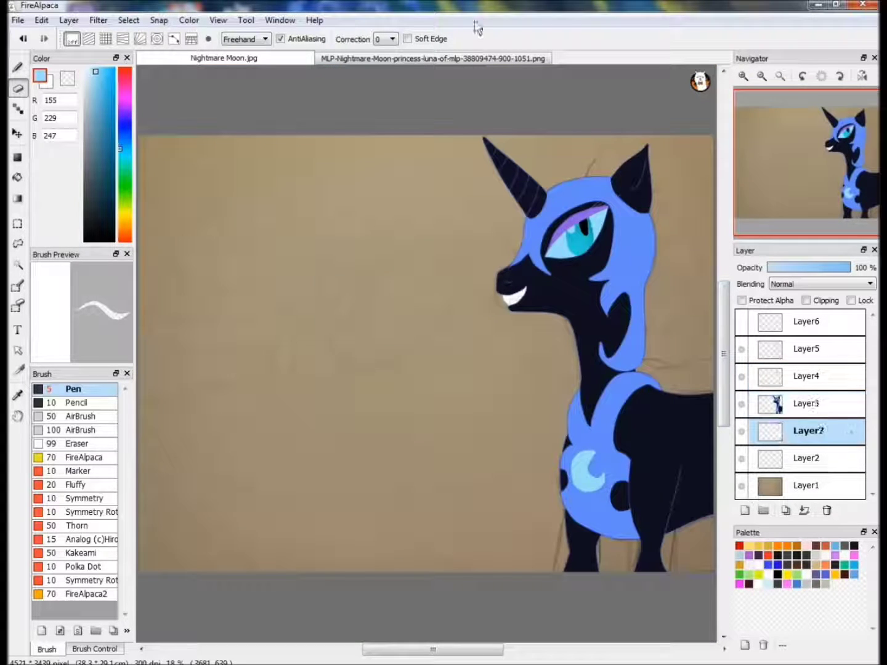
Step: Sample the pale purple from the reference tail's edge, adjust it to RGB 144, 110, 226, and choose the 100 px AirBrush for Nightmare Moon.jpg
left_click(472, 62)
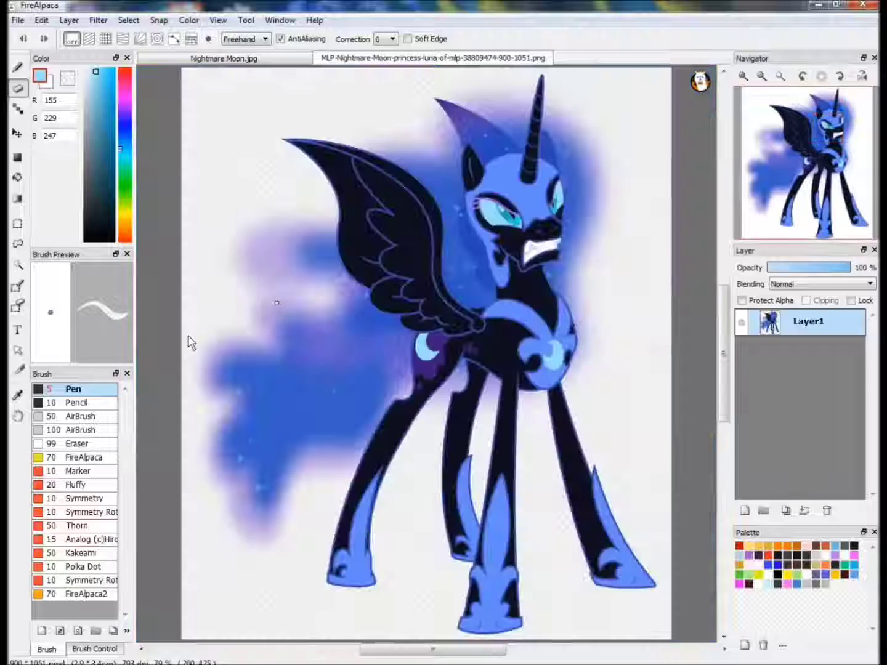
key("i")
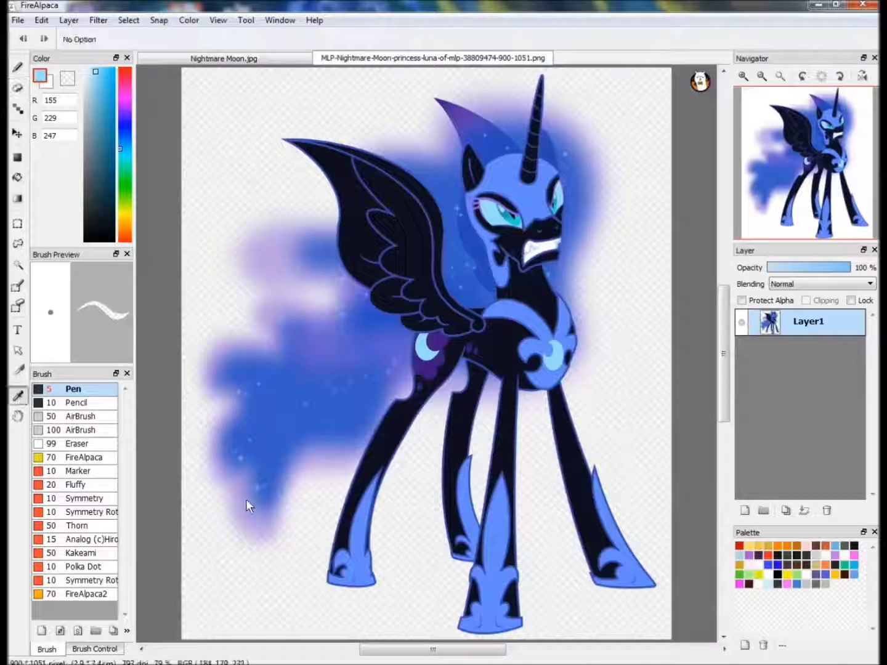
left_click(247, 496)
left_click(99, 88)
left_click(74, 429)
left_click(223, 58)
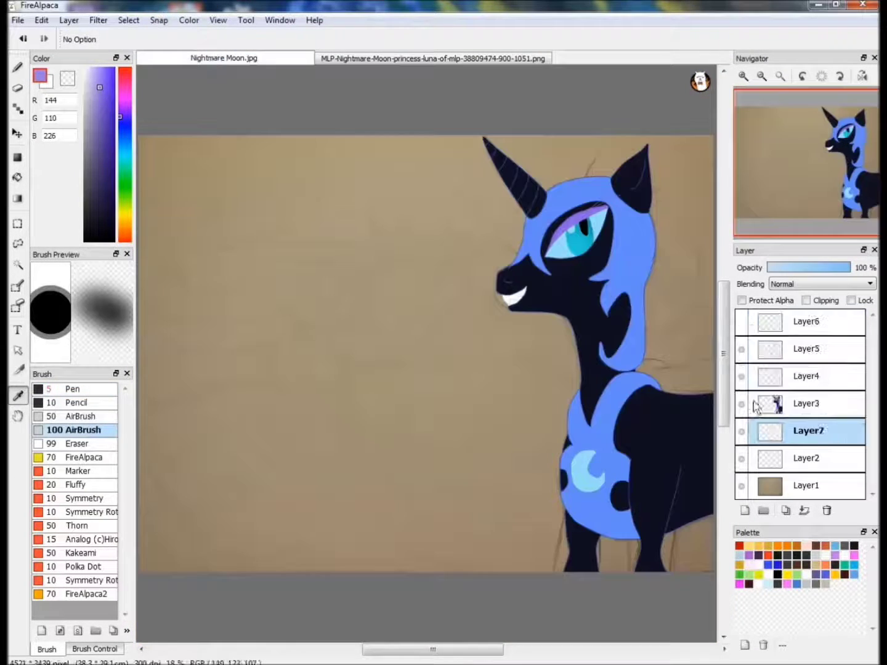
Step: Airbrush the flowing mane's outline in purple on Layer7, hide Layer1, and fill the outlined mane with the same purple
left_click(17, 67)
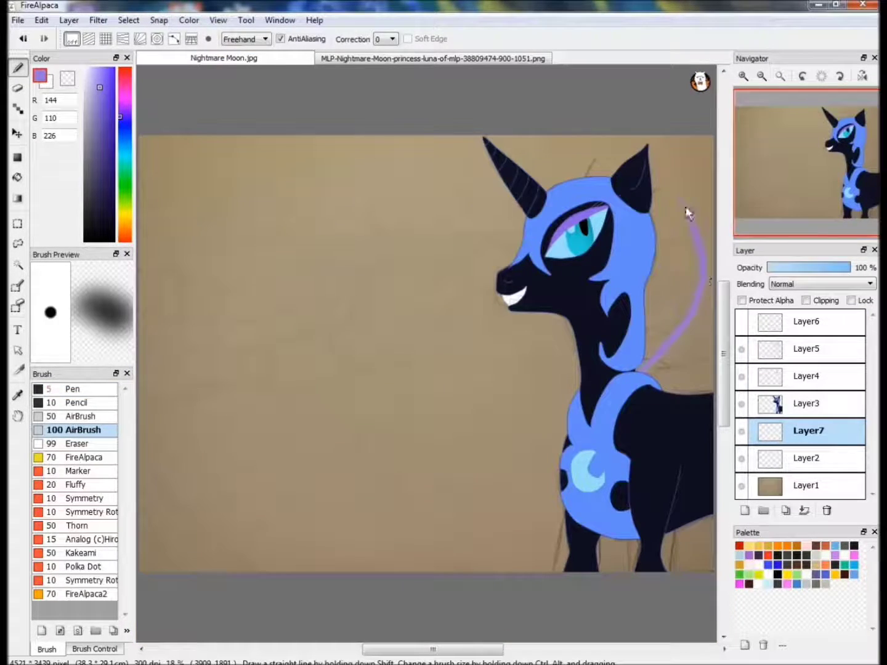
left_click(742, 485)
key("g")
left_click(247, 376)
Step: Airbrush purple over the unfilled gaps between the mane's fill and its outline, redoing the stretch that rises to the horn
key("b")
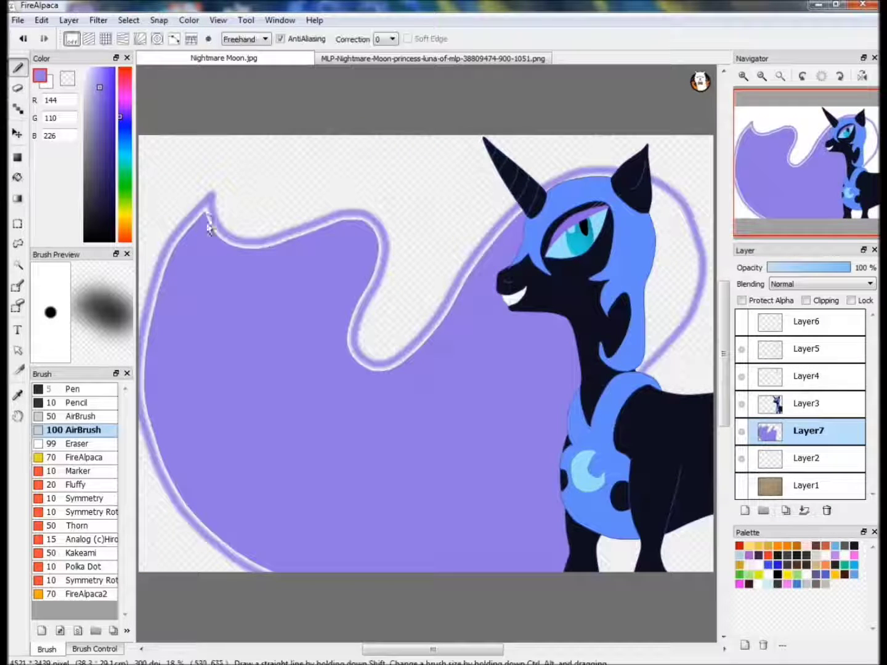
mouse_move(207, 530)
left_mouse_down()
mouse_move(257, 558)
mouse_move(238, 562)
left_mouse_up()
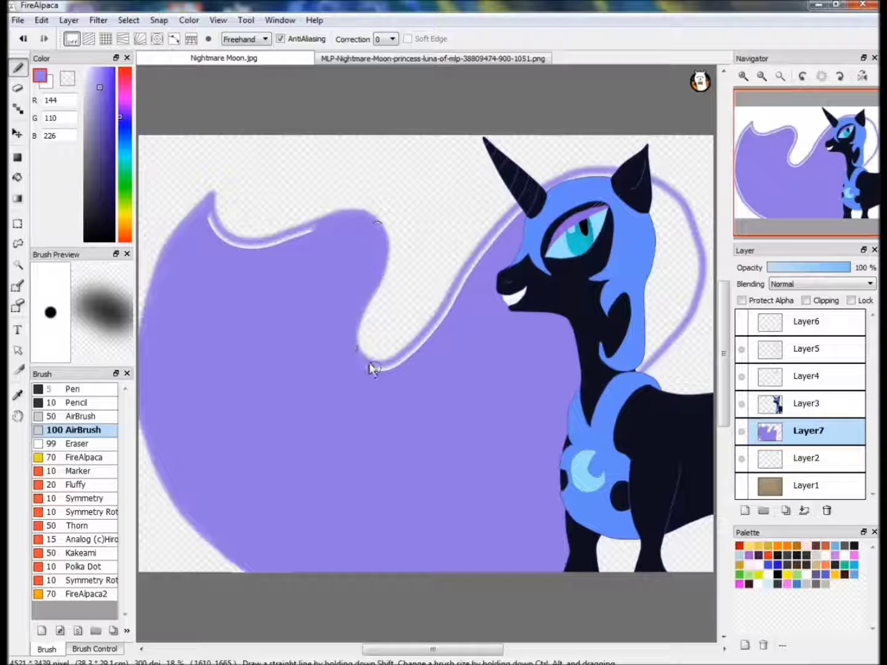
left_click_drag(422, 349, 522, 226)
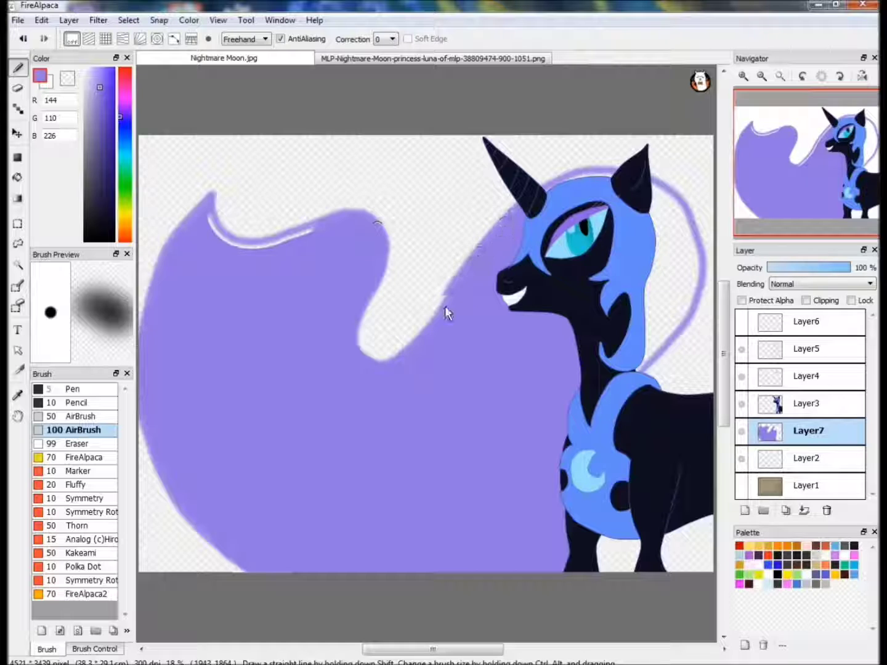
key("ctrl+z")
left_click_drag(383, 370, 456, 316)
mouse_move(526, 219)
left_mouse_down()
mouse_move(461, 302)
mouse_move(407, 347)
left_mouse_up()
Step: Airbrush the mane behind the head and the last gap near the mane's tip in purple, and set Layer7's opacity to 64%
mouse_move(640, 368)
left_mouse_down()
mouse_move(695, 279)
mouse_move(643, 192)
left_mouse_up()
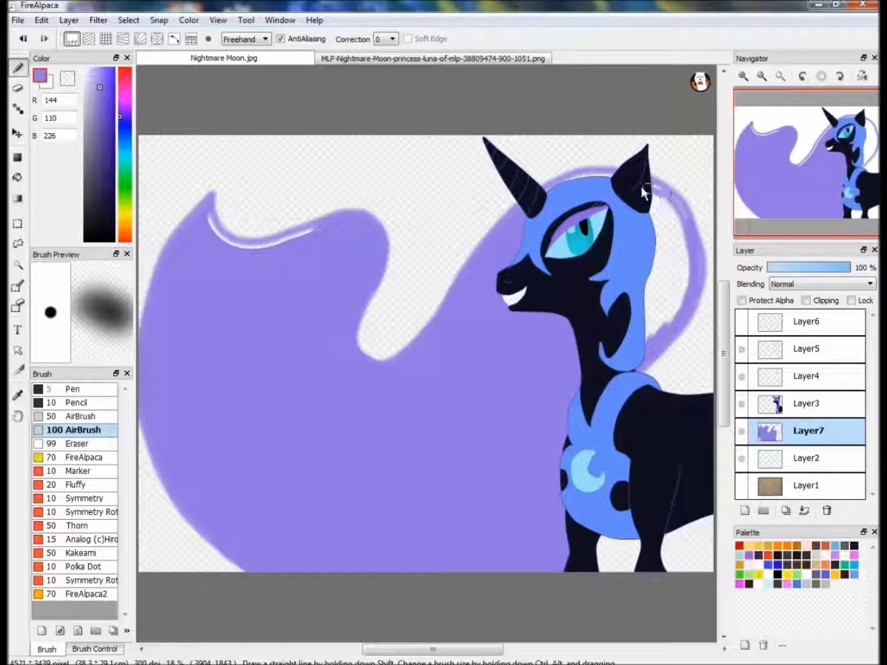
left_click_drag(645, 356, 690, 259)
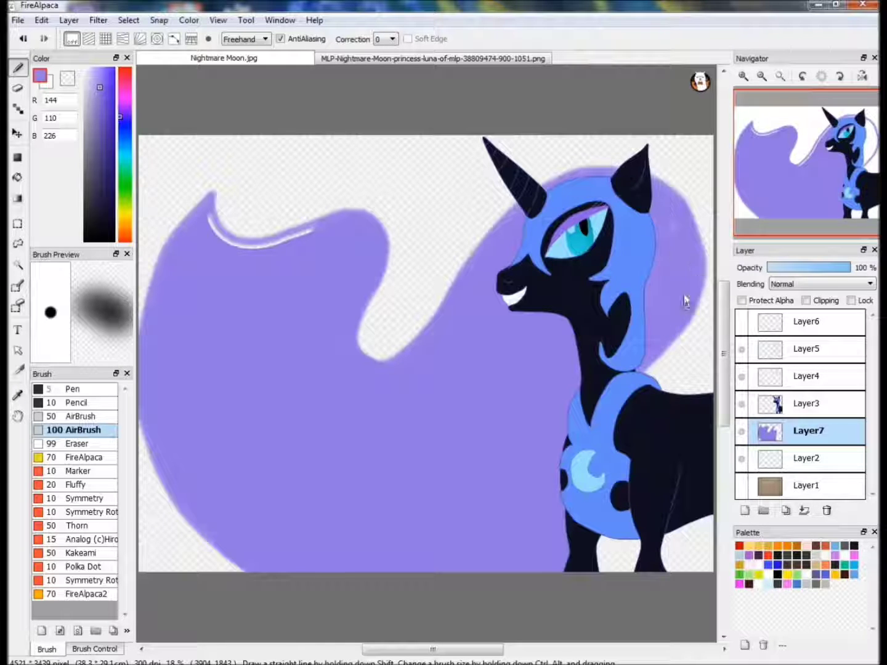
left_click_drag(311, 242, 271, 248)
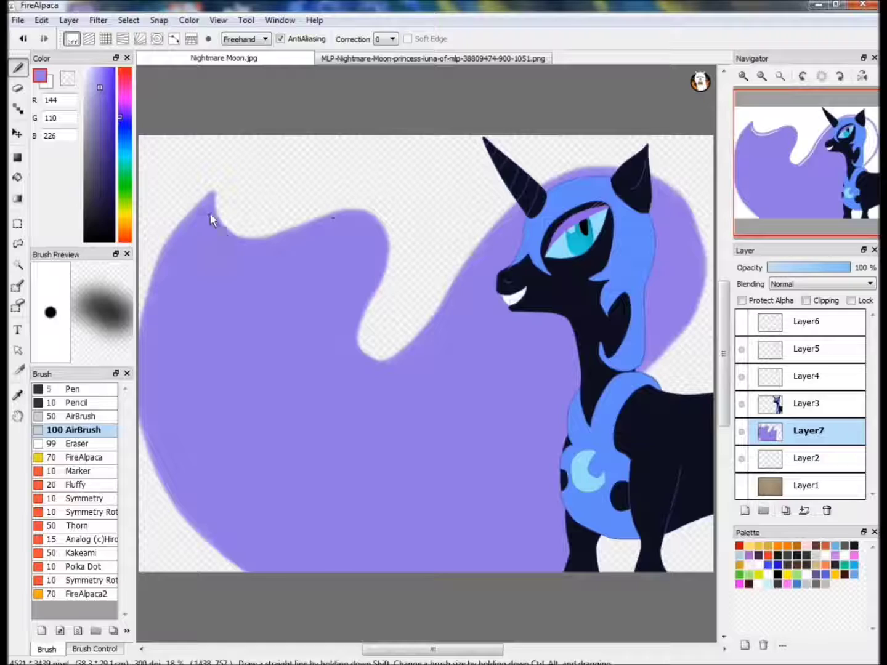
mouse_move(838, 268)
left_mouse_down()
mouse_move(805, 268)
mouse_move(821, 267)
left_mouse_up()
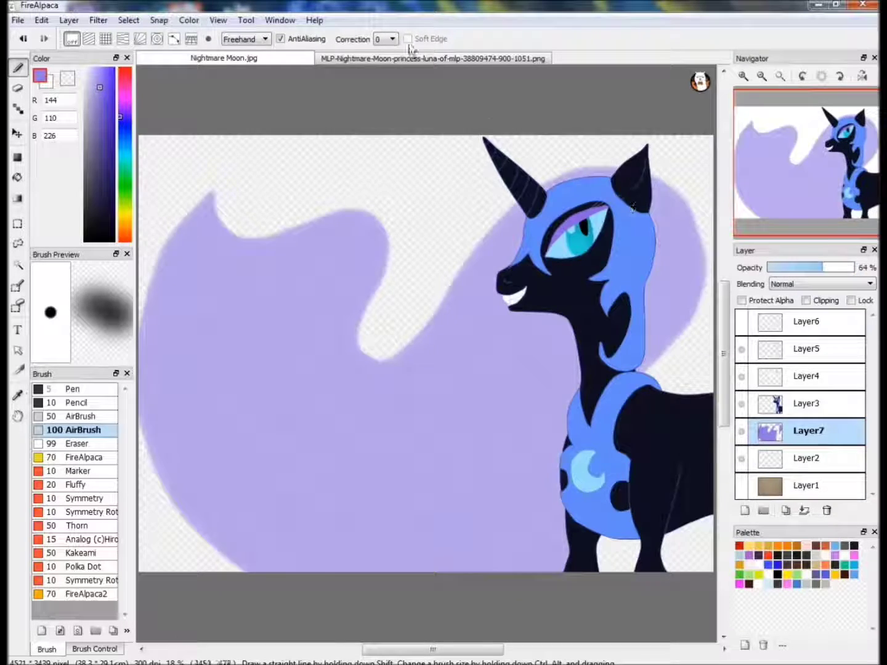
Step: Sample the deep blue from the reference tail and move Layer7 below Layer2 in Nightmare Moon.jpg
left_click(431, 58)
key("i")
left_click(295, 393)
left_click(224, 58)
left_click_drag(844, 430, 845, 461)
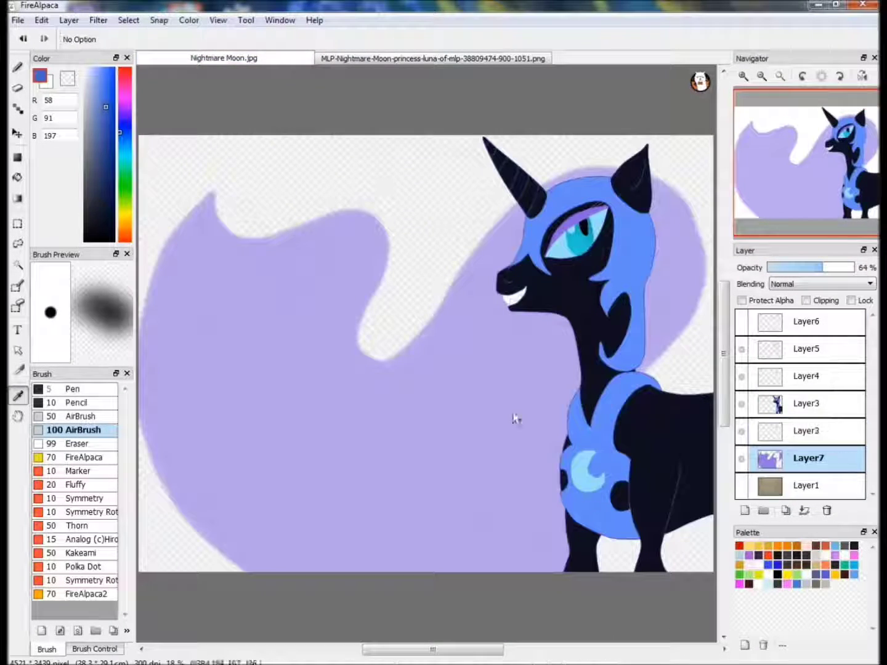
key("b")
mouse_move(204, 259)
left_mouse_down()
mouse_move(182, 352)
mouse_move(335, 562)
left_mouse_up()
mouse_move(180, 351)
left_mouse_down()
mouse_move(319, 398)
mouse_move(647, 292)
mouse_move(505, 511)
mouse_move(526, 541)
left_mouse_up()
key("ctrl+z")
key("ctrl+z")
Step: Airbrush the mane's interior deep blue on Layer2 with the 492 px brush at 44%, leaving a soft purple border
left_click(807, 431)
mouse_move(186, 268)
left_mouse_down()
mouse_move(330, 431)
mouse_move(631, 337)
mouse_move(609, 185)
mouse_move(313, 347)
mouse_move(210, 455)
mouse_move(565, 439)
mouse_move(437, 530)
mouse_move(493, 561)
mouse_move(494, 472)
mouse_move(390, 545)
mouse_move(289, 316)
mouse_move(333, 521)
mouse_move(288, 500)
mouse_move(252, 332)
mouse_move(344, 509)
left_mouse_up()
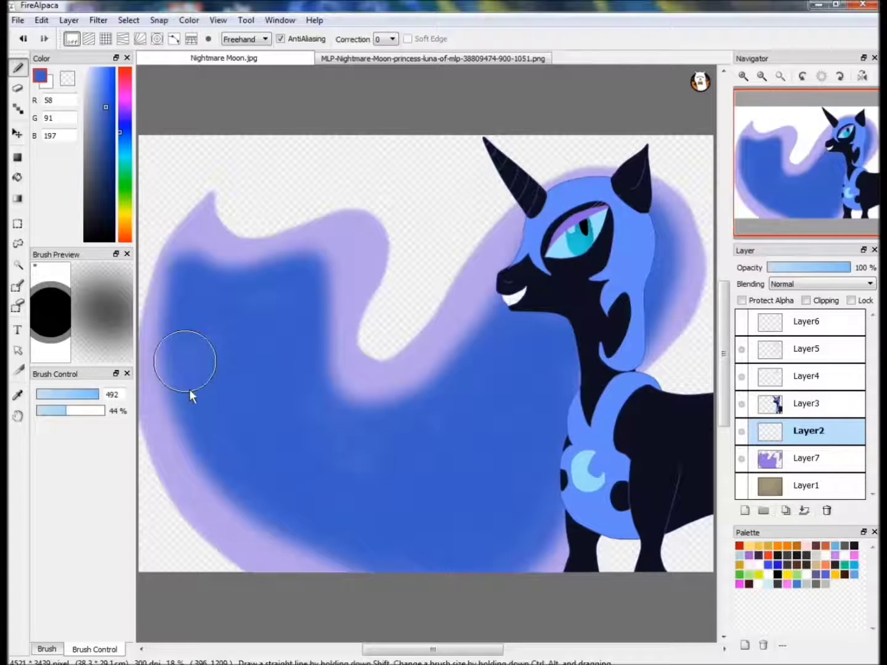
mouse_move(191, 291)
left_mouse_down()
mouse_move(197, 238)
mouse_move(372, 432)
mouse_move(283, 451)
left_mouse_up()
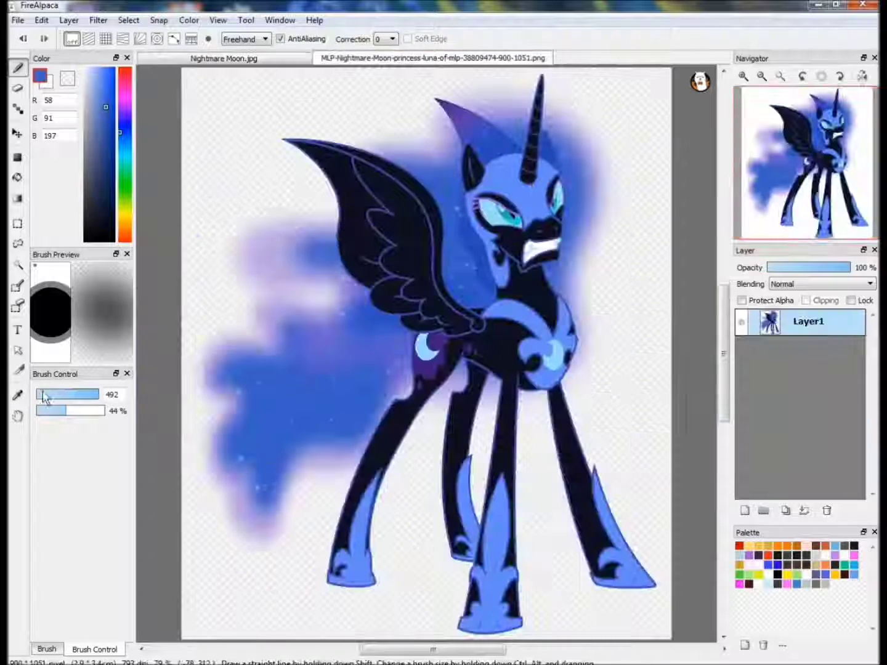
Step: Sample the lighter blue (RGB 102, 144, 217) of a star in the reference tail and choose the 5 px Pen
left_click(241, 465, "alt")
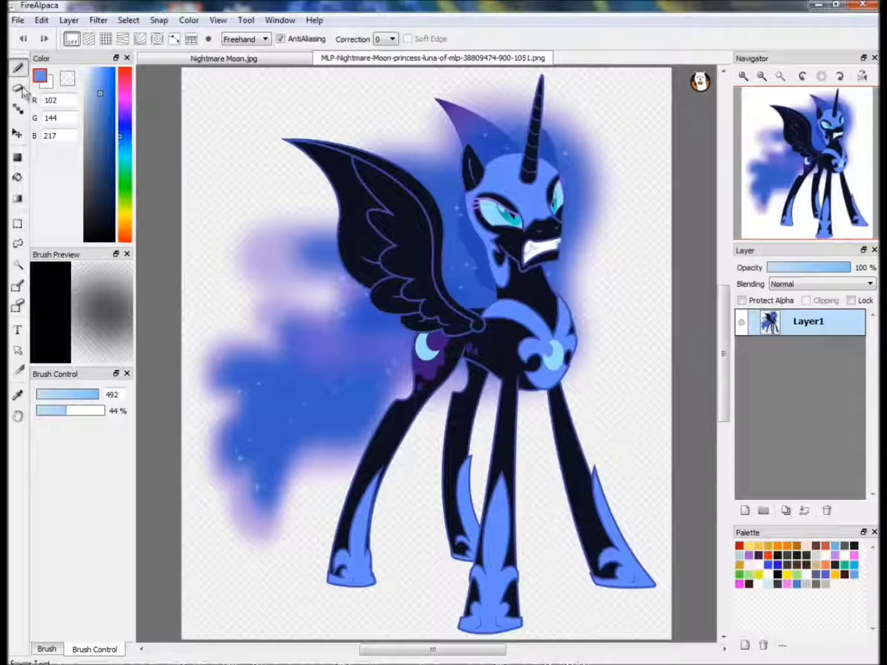
left_click(47, 648)
left_click(73, 388)
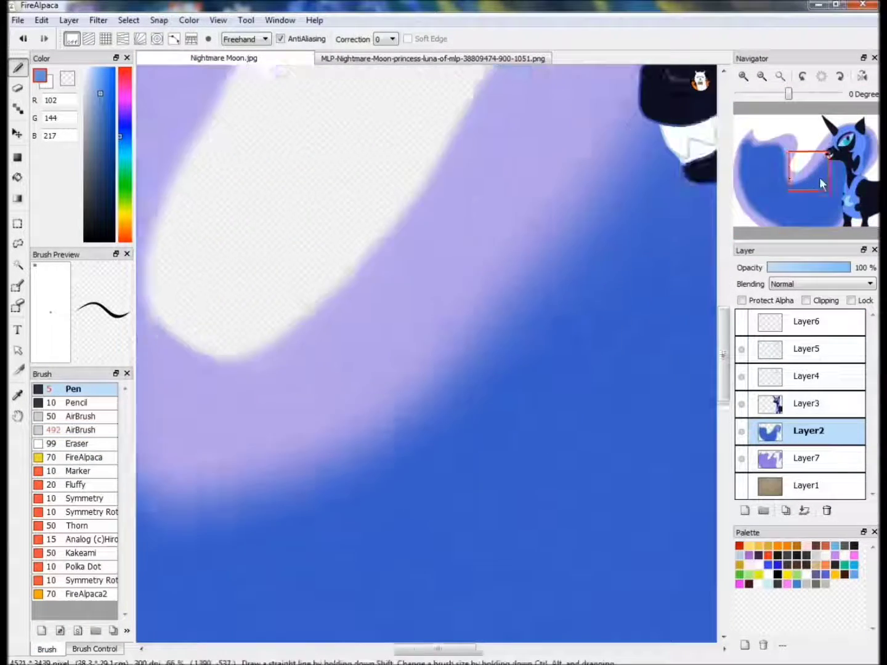
Step: Draw small cross-shaped light-blue stars scattered across the blue mane on Layer2, including the part behind the head
left_click_drag(821, 183, 765, 164)
scroll(584, 296, "down", 2)
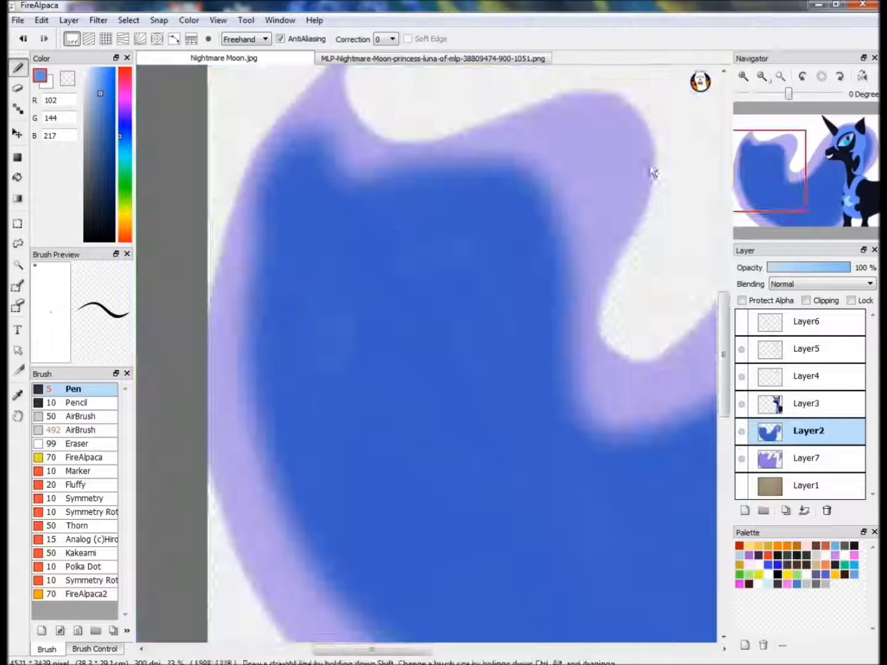
left_click_drag(769, 177, 805, 211)
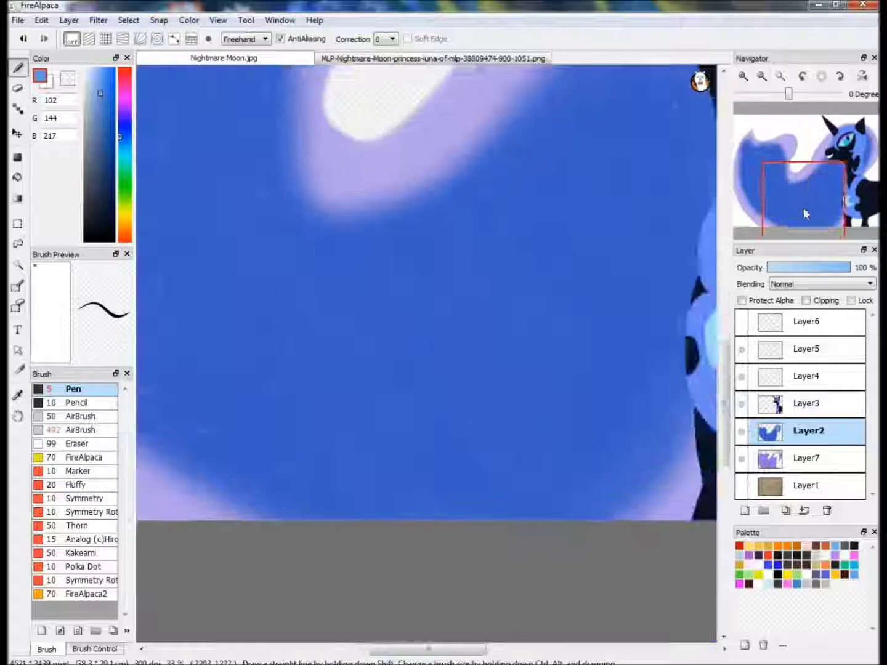
left_click_drag(813, 201, 857, 159)
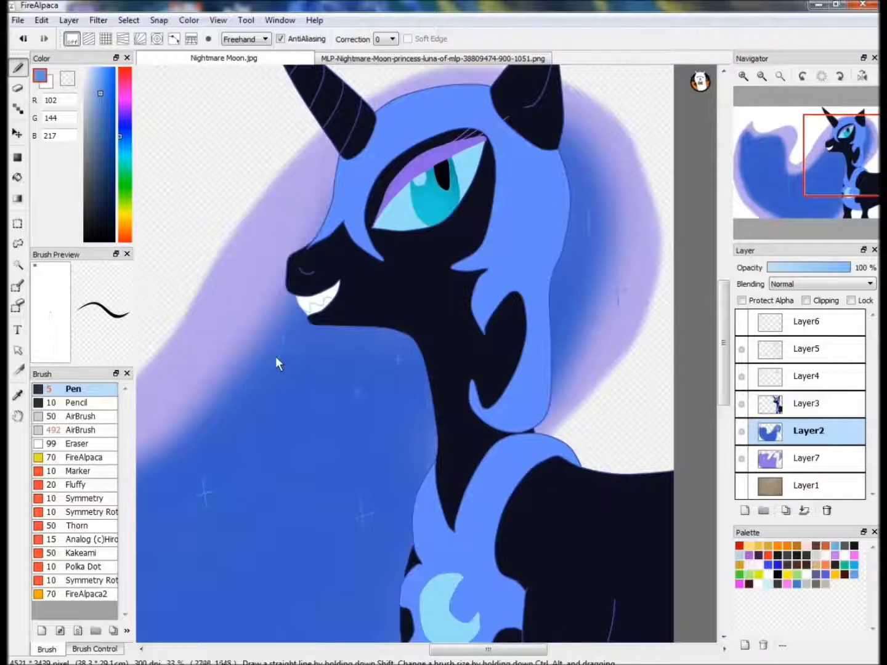
left_click_drag(245, 614, 325, 448)
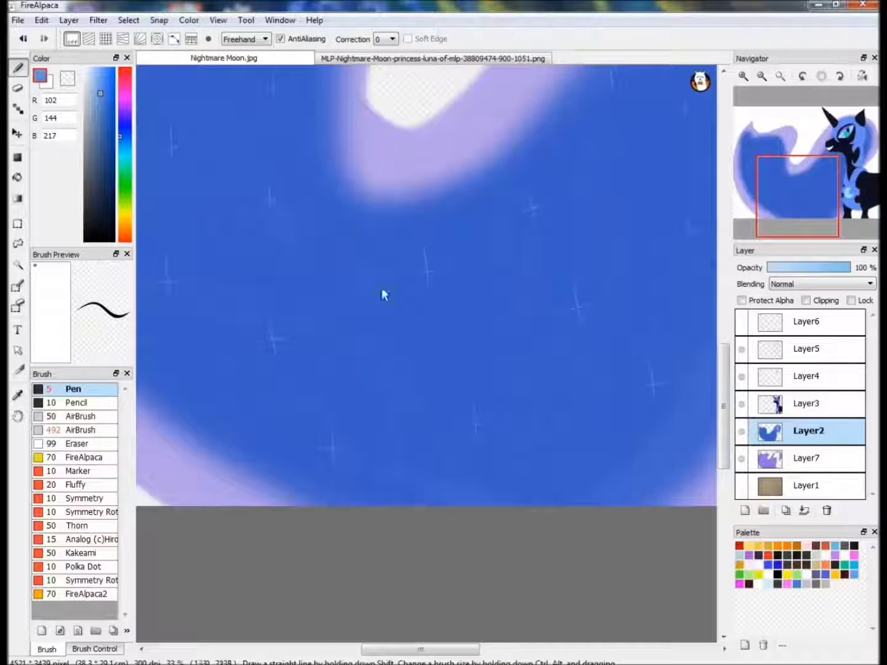
Step: Add a new layer directly above Layer1 for the background
key("ctrl+0")
left_click(826, 485)
left_click(745, 510)
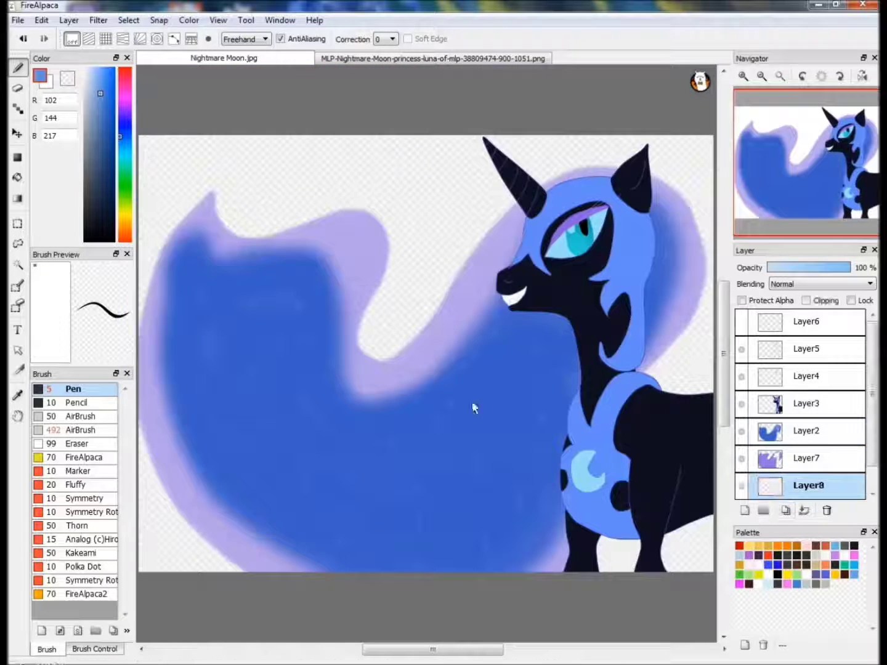
Step: Fill Layer8 with a circular foreground-background gradient from purple (RGB 91, 14, 163) to blue
key("x")
left_click(113, 130)
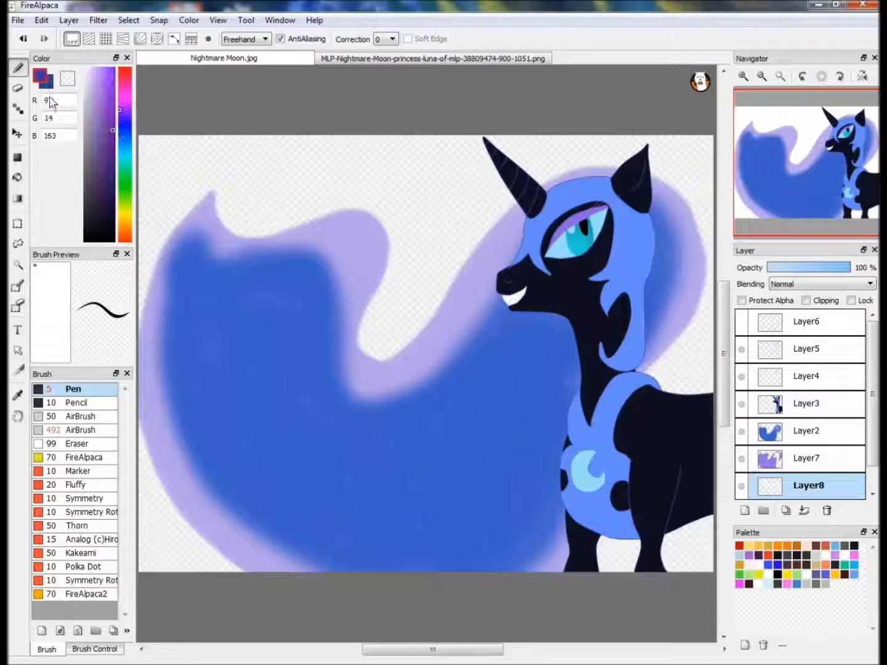
left_click(18, 200)
left_click_drag(263, 178, 394, 354)
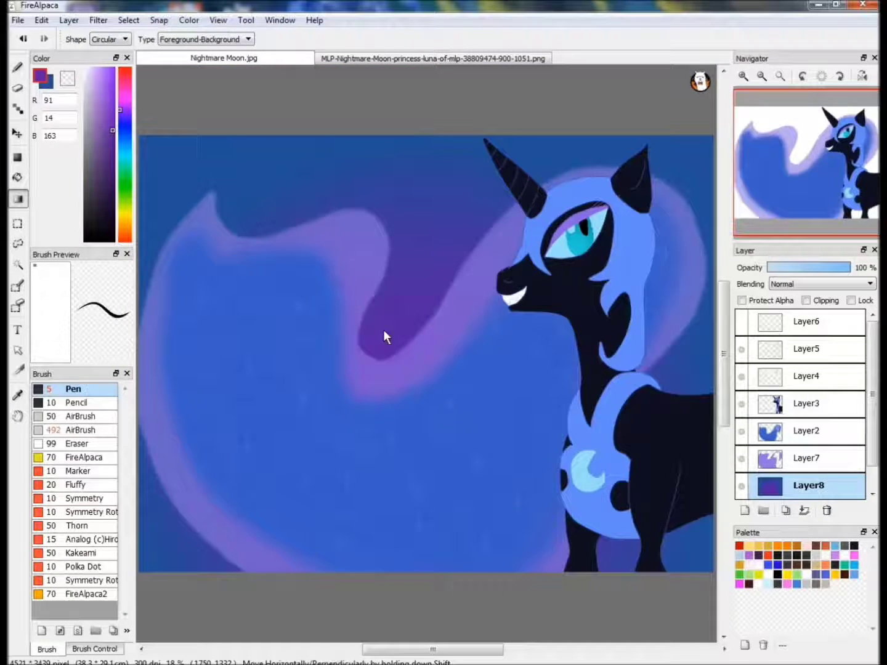
left_click_drag(481, 489, 481, 490)
Step: Darken the gradient colours, change the gradient shape to Linear, and draw a diagonal dark blue to dark purple background on Layer8
left_click(114, 164)
left_click(110, 39)
left_click(105, 49)
left_click_drag(469, 402, 275, 227)
left_click_drag(303, 280, 293, 251)
Step: Set the gradient's colours to purple (RGB 86, 8, 126) and black and draw a diagonal linear gradient over the Layer8 background
left_click(49, 86)
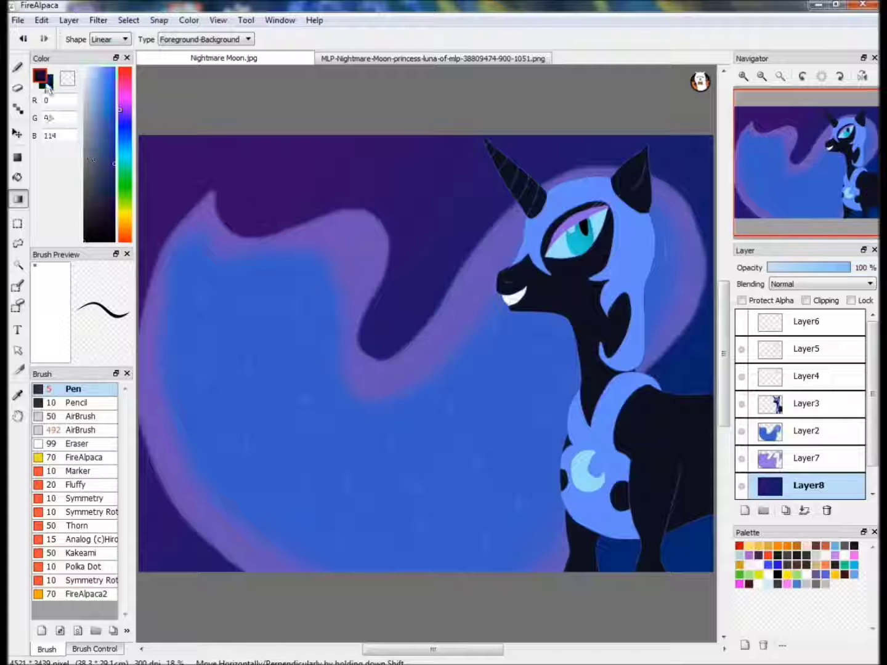
left_click(120, 105)
left_click(113, 155)
left_click_drag(523, 440, 355, 283)
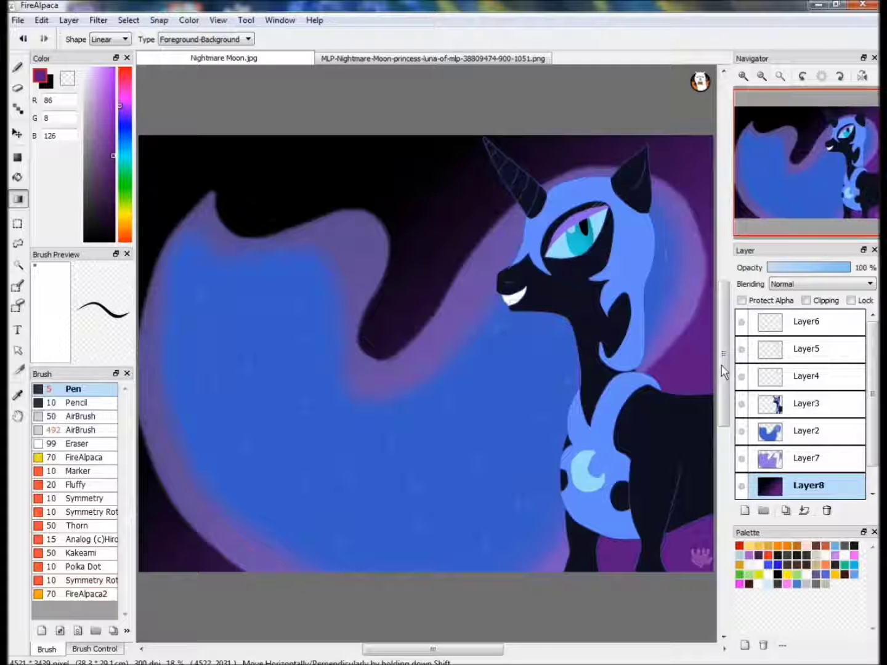